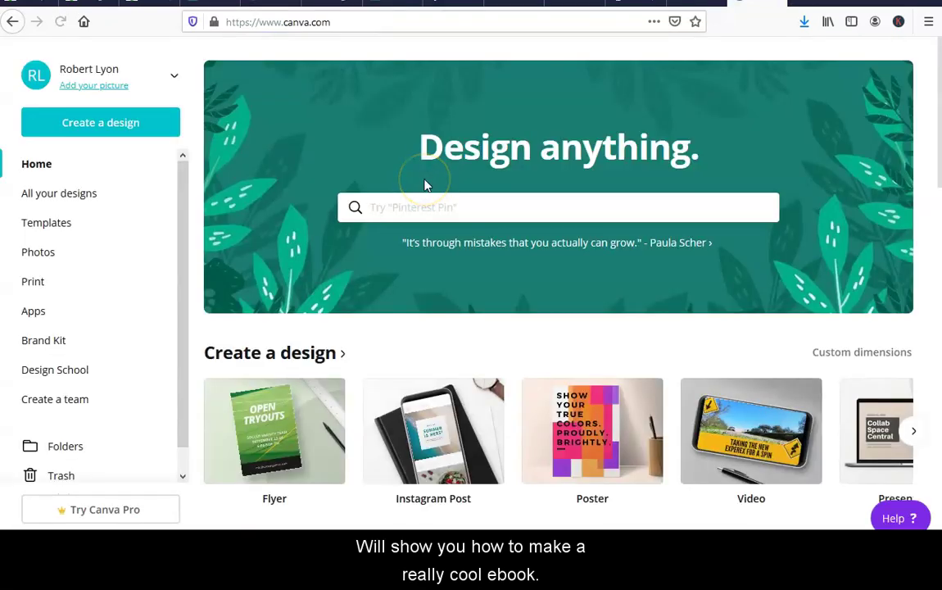
Pick a galaxy ebook cover template and retitle it ENTREPRENEUR MINDSET.
text(ebook)
click(401, 268)
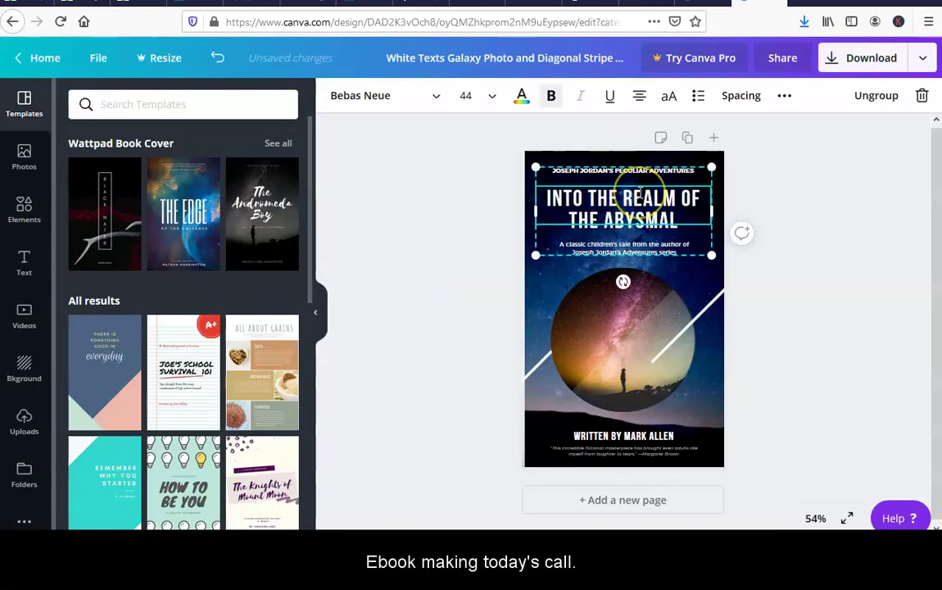
key(Delete)
key(Delete)
key(Delete)
key(Delete)
key(Delete)
key(Delete)
key(Delete)
key(Delete)
key(Delete)
key(Delete)
key(Delete)
key(Delete)
key(Delete)
key(Delete)
key(Delete)
key(Delete)
key(Delete)
key(Delete)
key(Delete)
key(BackSpace)
key(BackSpace)
key(BackSpace)
key(BackSpace)
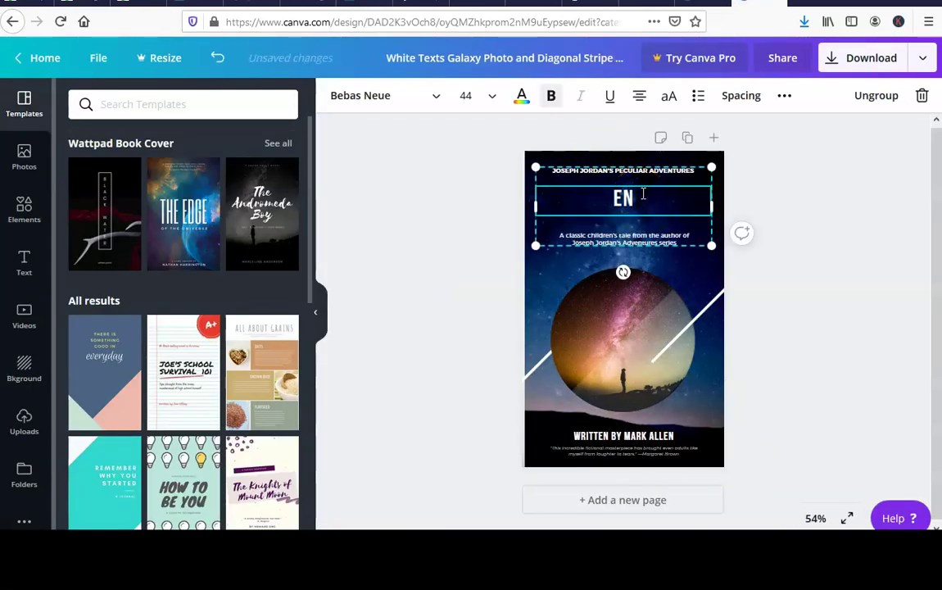
text(ENTREPRENEUR MINDSET)
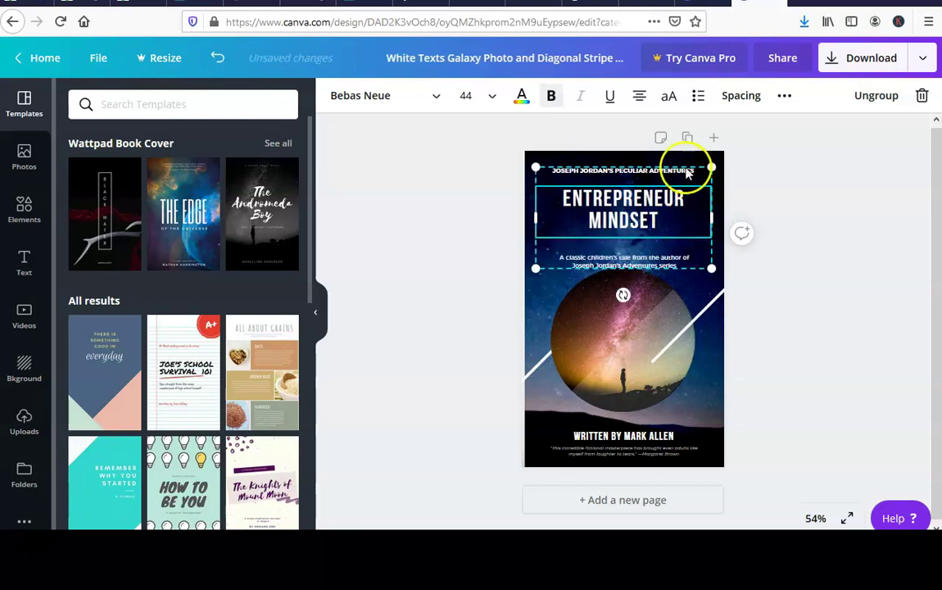
Delete the subtitle and quote, put the author's name in the byline, and download the cover.
click(688, 171)
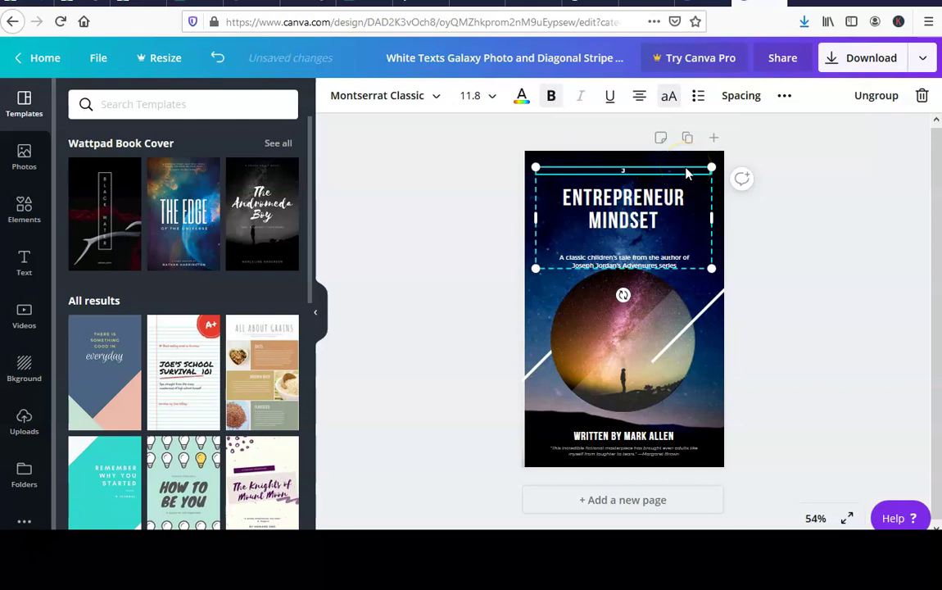
right_click(631, 267)
click(624, 261)
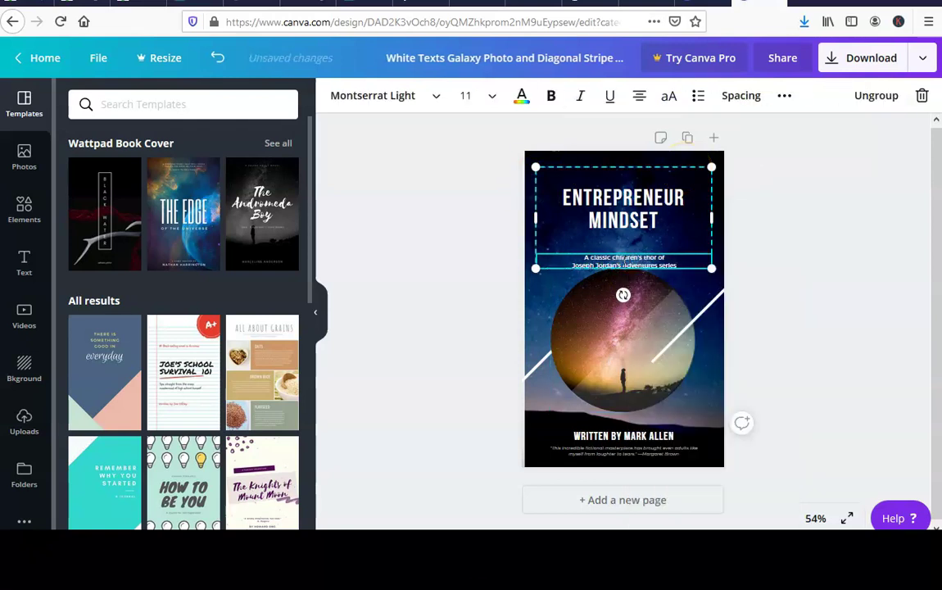
key(BackSpace)
key(BackSpace)
key(BackSpace)
key(BackSpace)
key(BackSpace)
key(BackSpace)
key(BackSpace)
key(BackSpace)
key(BackSpace)
key(BackSpace)
key(BackSpace)
key(BackSpace)
key(BackSpace)
key(BackSpace)
key(BackSpace)
key(BackSpace)
key(BackSpace)
key(BackSpace)
key(BackSpace)
key(BackSpace)
key(BackSpace)
key(BackSpace)
key(BackSpace)
click(677, 442)
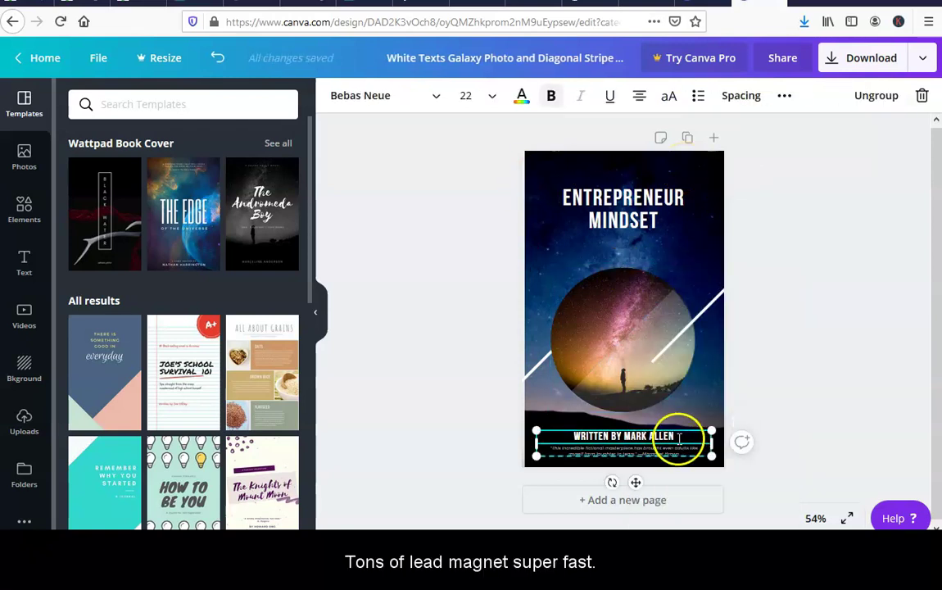
key(BackSpace)
key(BackSpace)
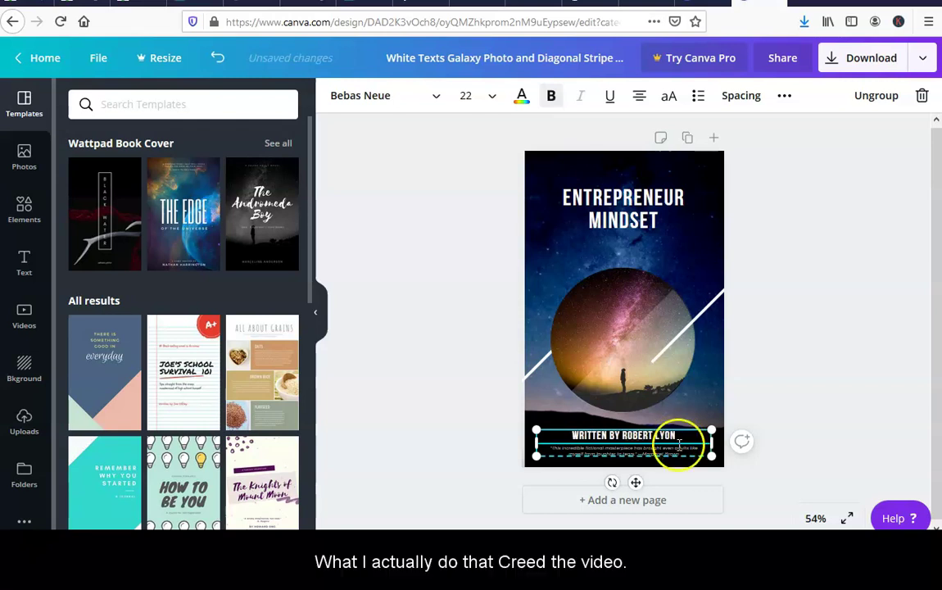
double_click(681, 451)
key(BackSpace)
key(BackSpace)
key(BackSpace)
key(BackSpace)
key(BackSpace)
key(BackSpace)
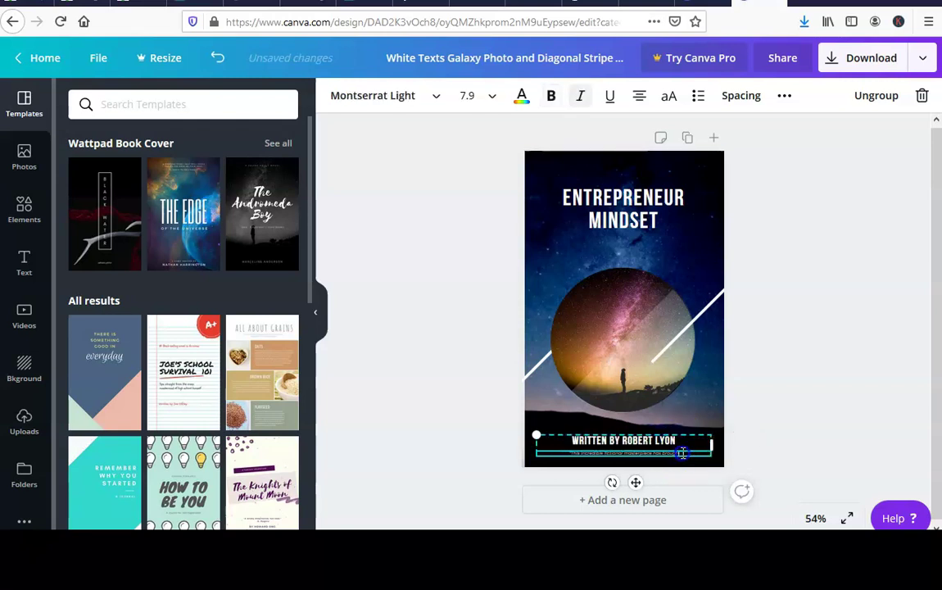
click(608, 176)
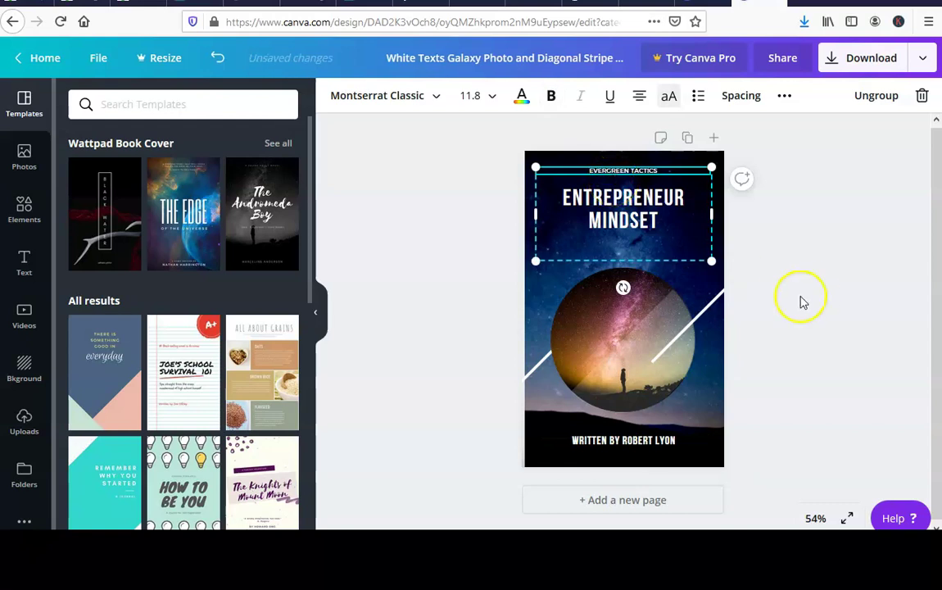
click(861, 57)
click(804, 241)
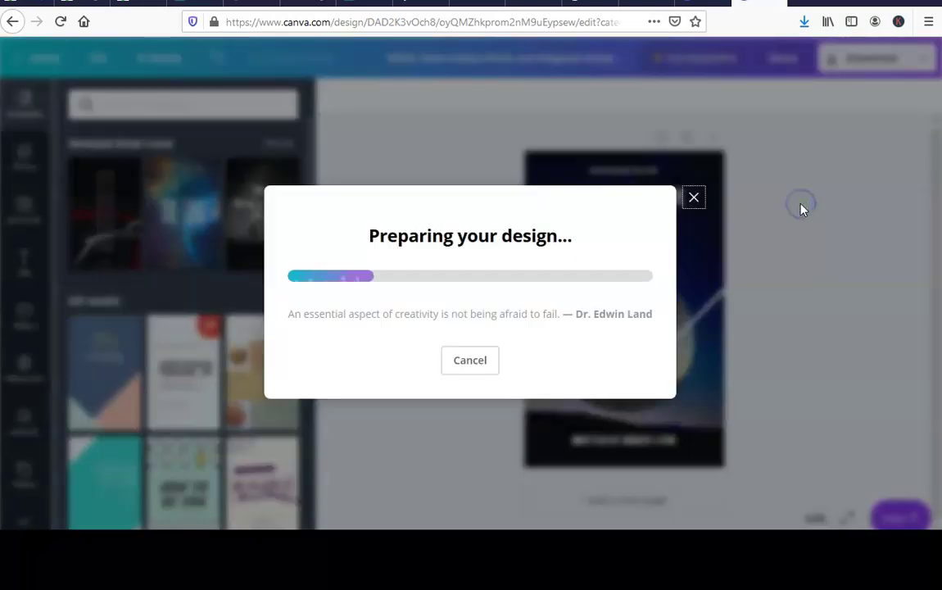
Save the downloaded cover file, then reload and log in to Designrr's new dashboard.
click(571, 331)
click(308, 4)
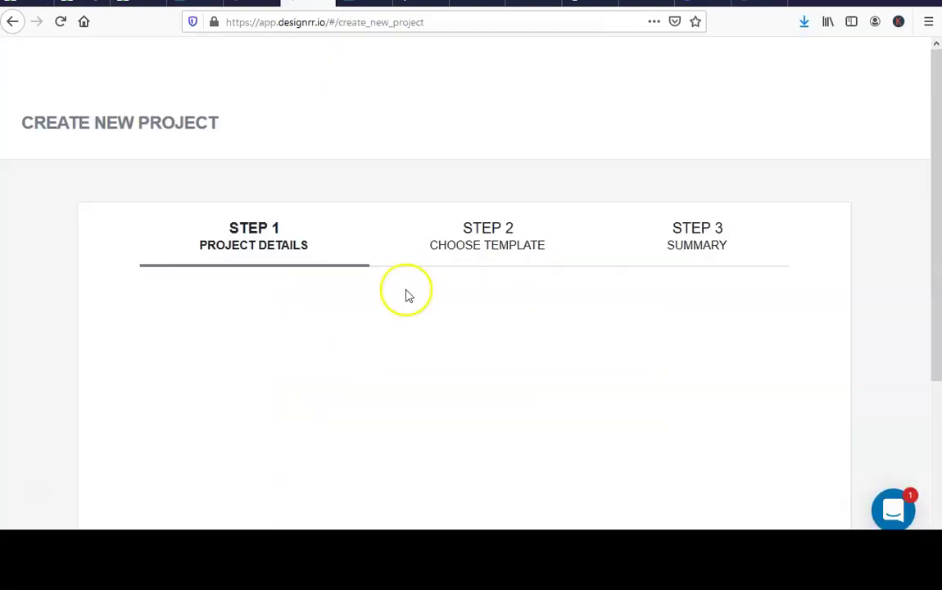
click(62, 23)
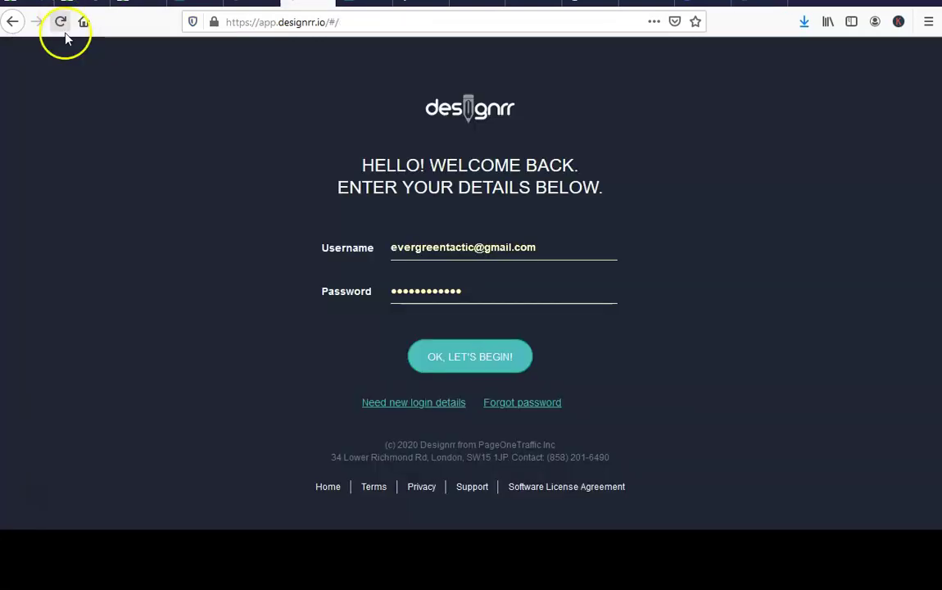
click(438, 352)
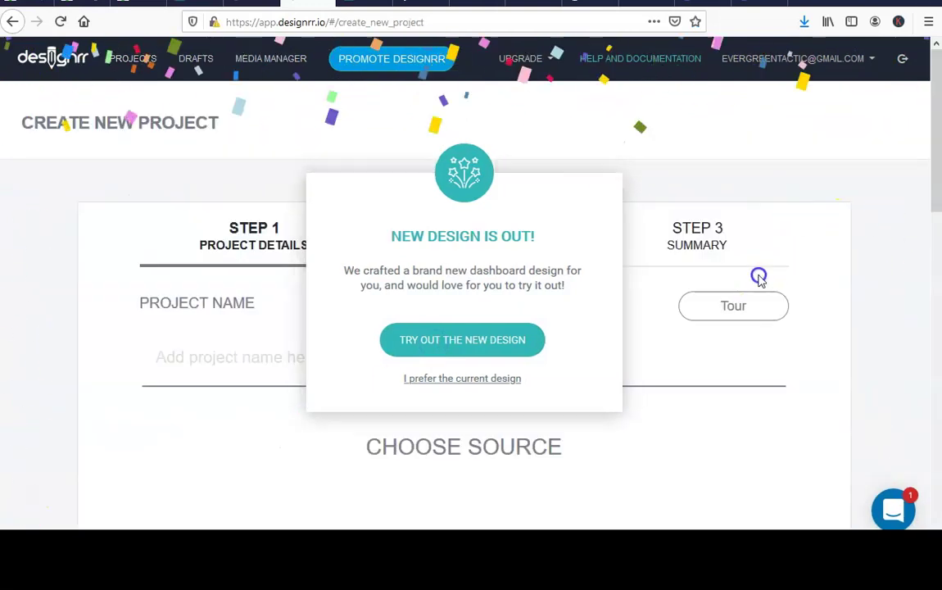
click(443, 342)
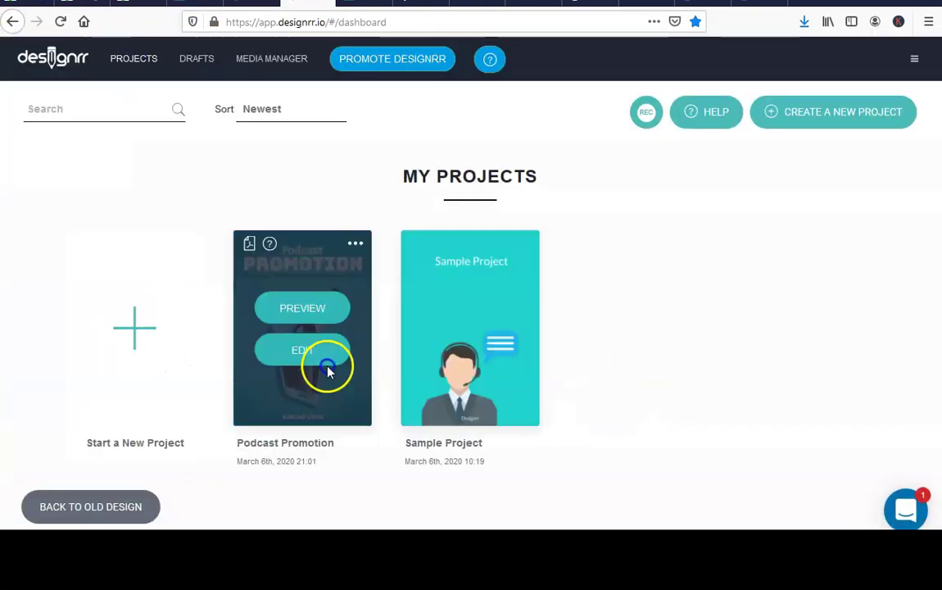
Start a new project importing the Entrepreneur Mindset blog post by its URL and fetch it.
click(220, 358)
scroll(413, 336, down, 1)
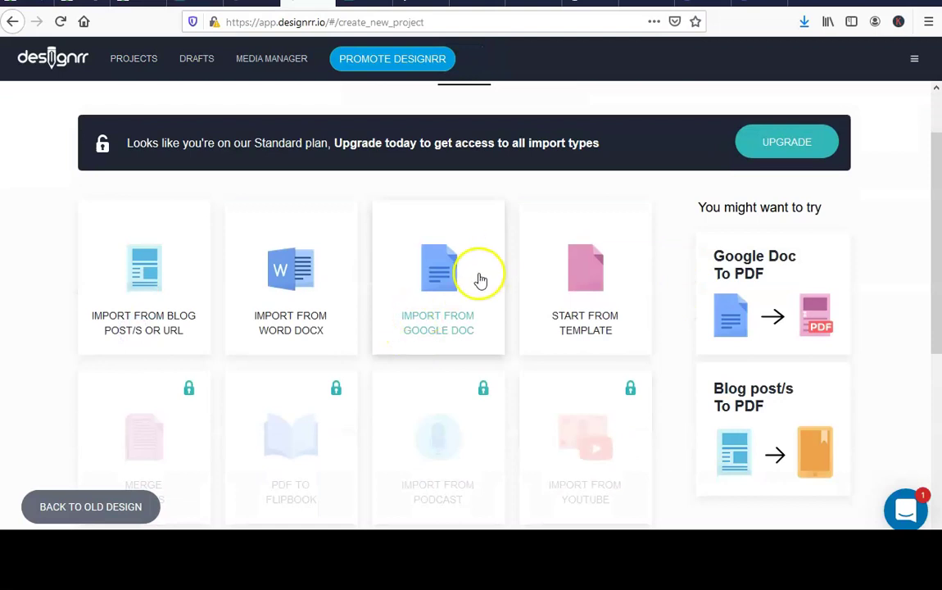
click(175, 275)
key(alt+Tab)
click(279, 27)
key(ctrl+c)
key(alt+Tab)
click(303, 310)
key(ctrl+v)
click(676, 312)
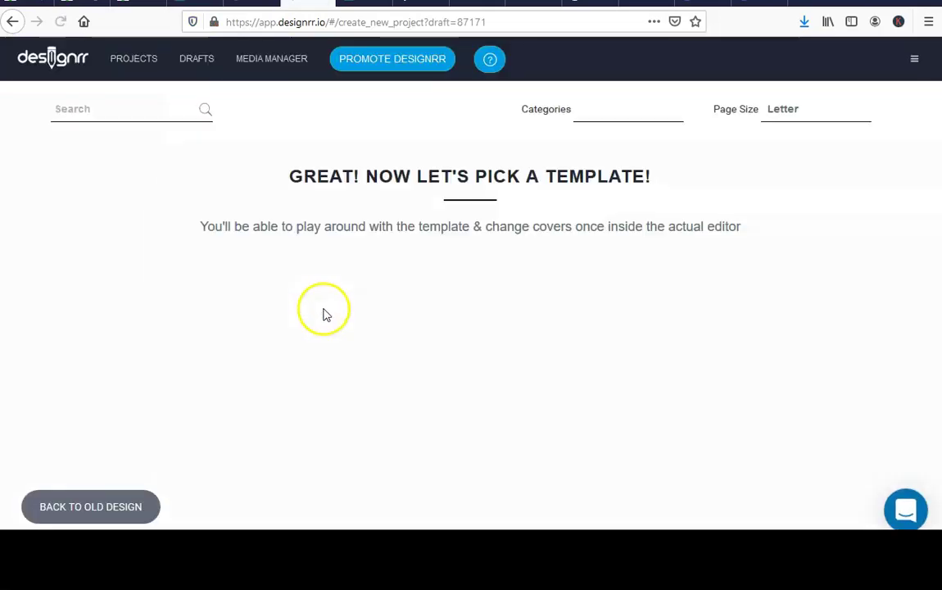
Apply the chosen template to the imported ebook.
mouse_move(90, 319)
scroll(361, 332, down, 6)
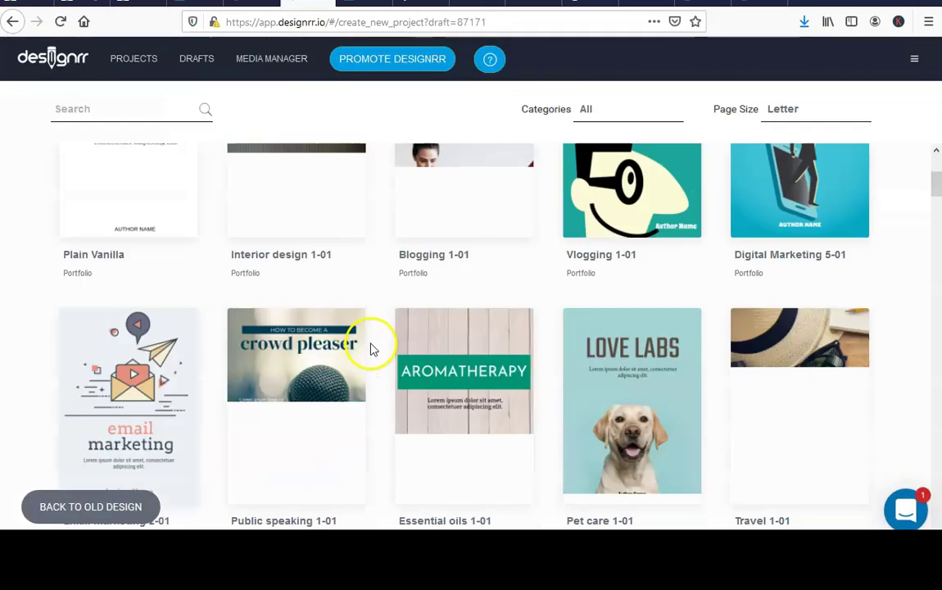
click(442, 344)
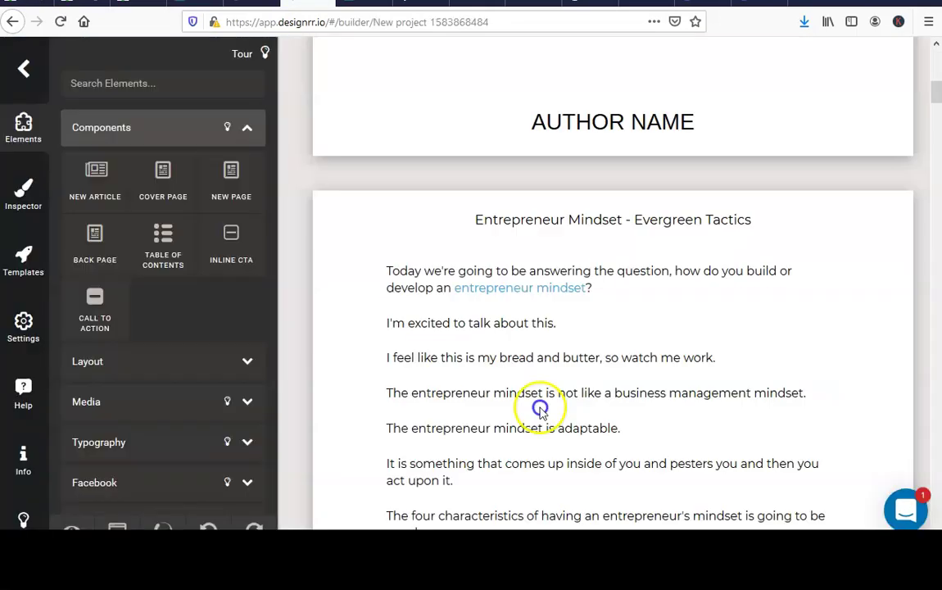
Set the cover page background to an image and upload the downloaded cover from Downloads.
scroll(541, 387, up, 5)
click(441, 97)
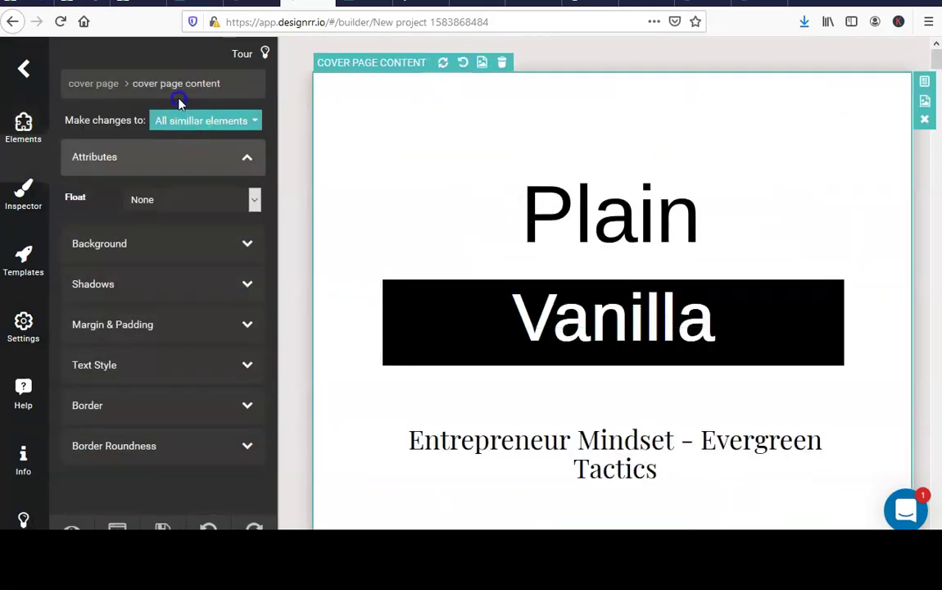
click(168, 246)
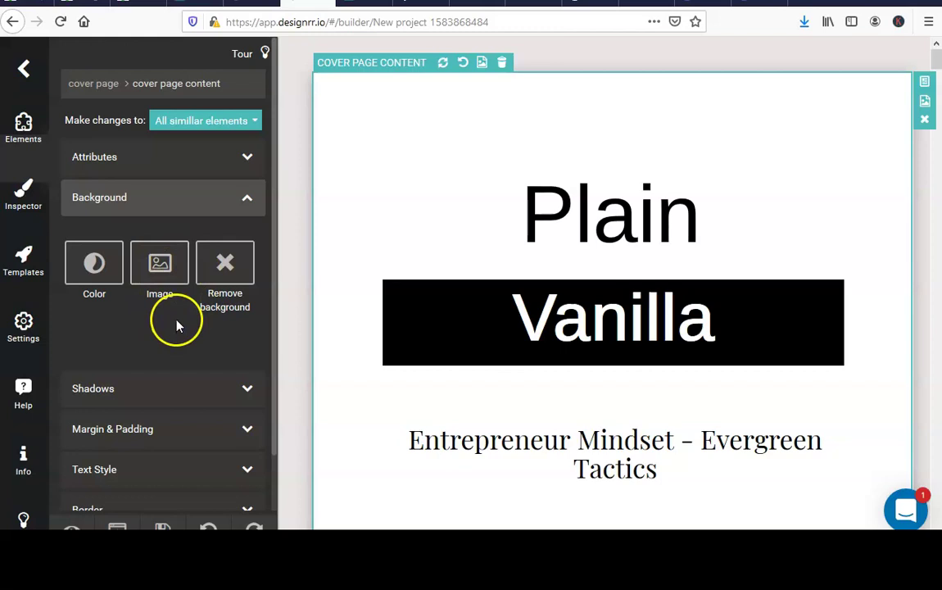
click(164, 260)
click(396, 210)
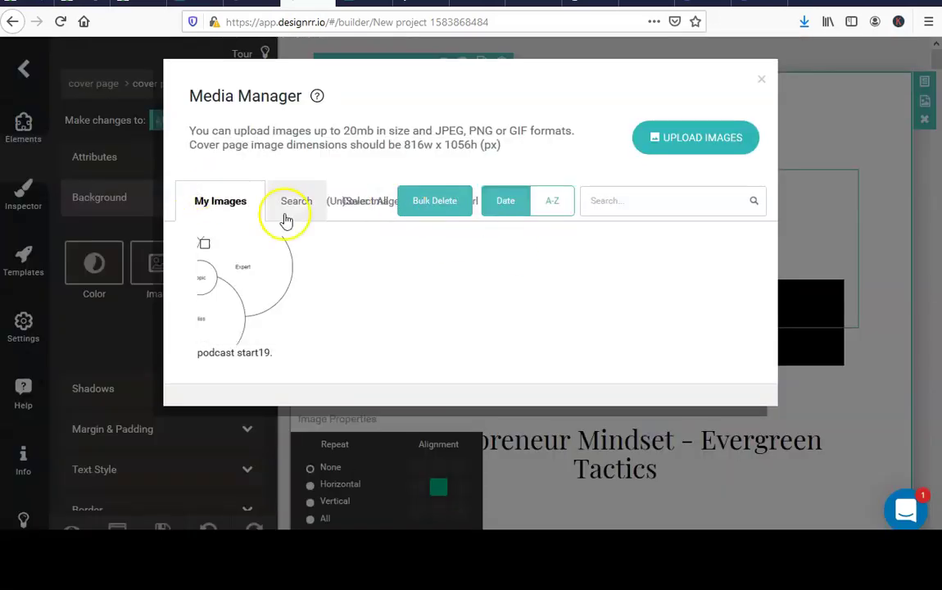
click(655, 136)
click(63, 156)
click(591, 288)
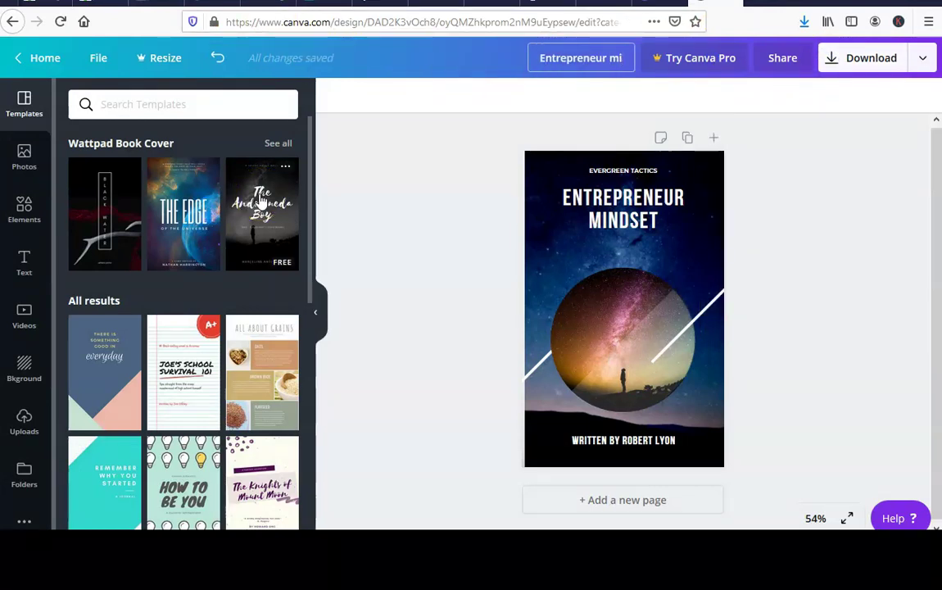
Cancel the PDF save and re-download the Canva cover with file type JPG.
click(870, 57)
click(841, 206)
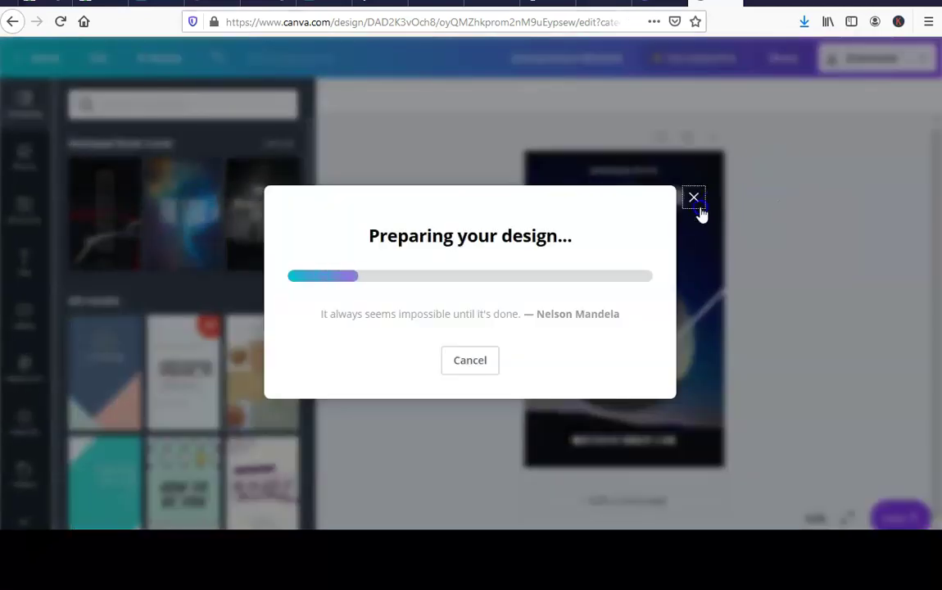
click(614, 335)
click(693, 64)
click(919, 58)
click(764, 138)
click(820, 155)
click(824, 123)
click(834, 313)
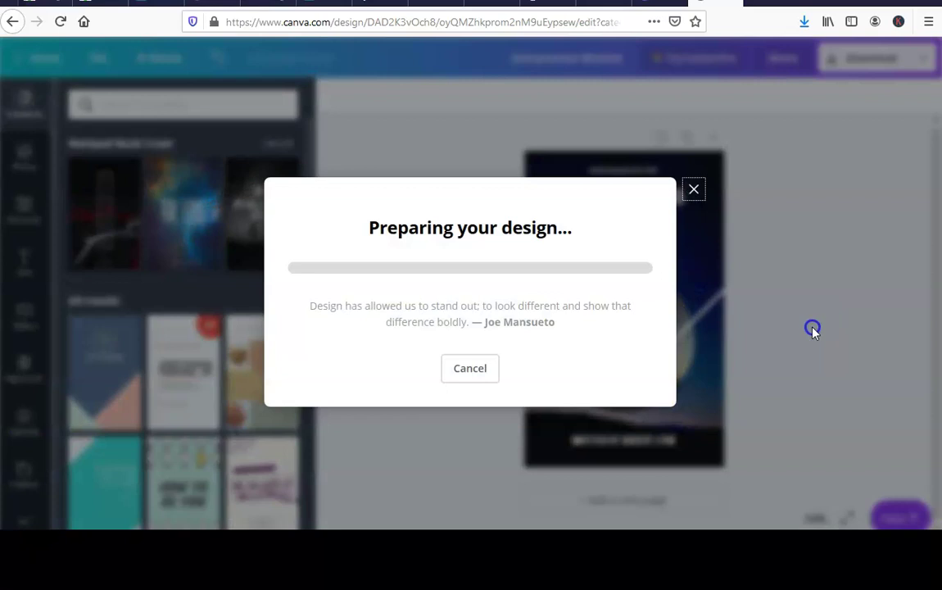
Upload the Entrepreneur Mindset JPG and apply it as the cover background.
click(616, 334)
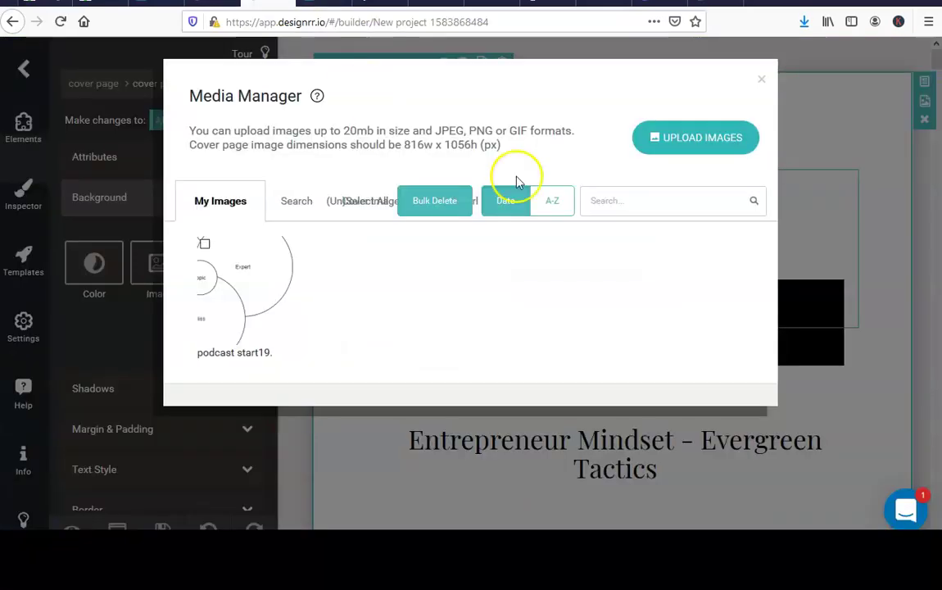
click(153, 98)
double_click(153, 99)
click(622, 223)
Align the cover's background image to top centre.
click(678, 232)
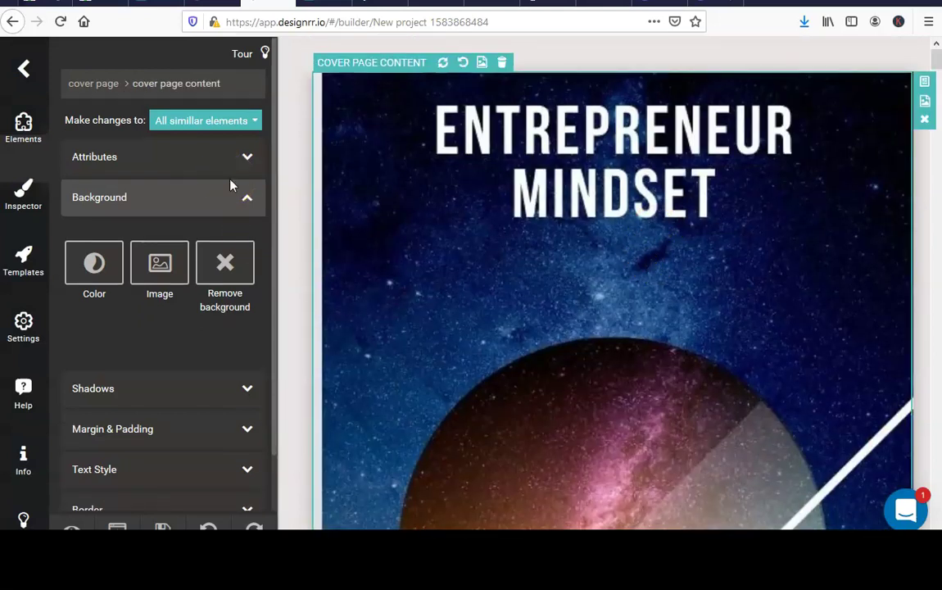
click(245, 158)
click(252, 200)
click(246, 156)
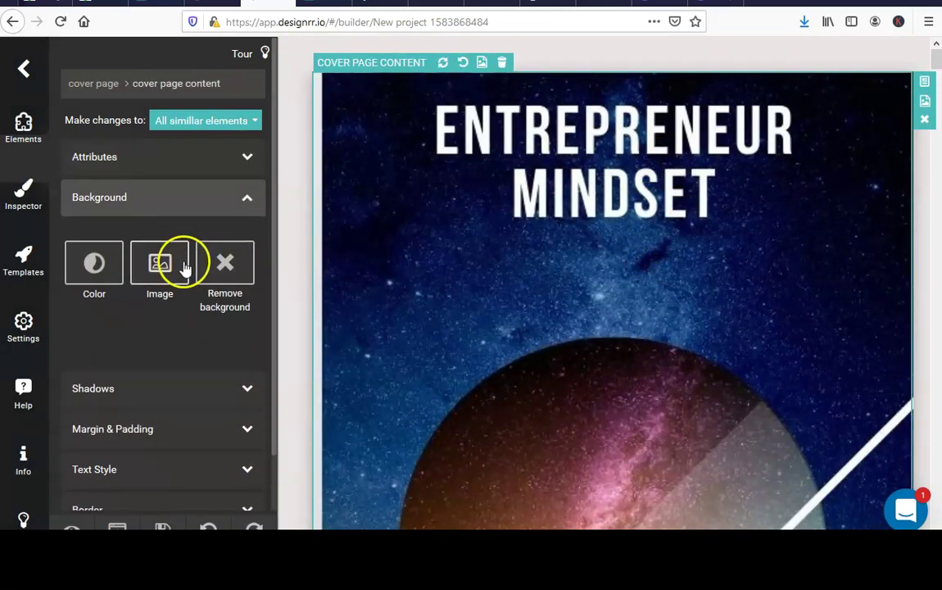
scroll(606, 234, down, 2)
scroll(693, 225, up, 3)
click(160, 262)
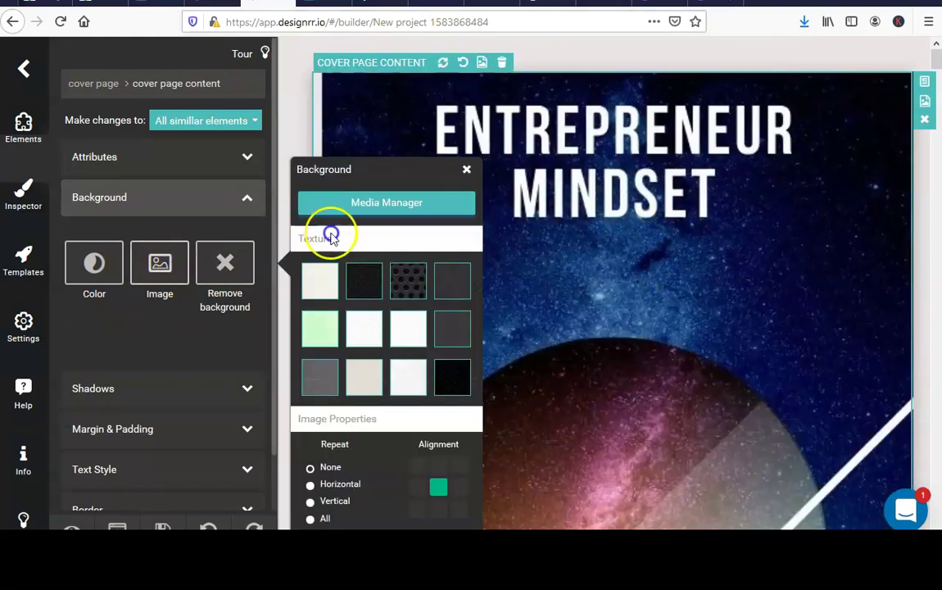
click(438, 507)
click(438, 466)
scroll(784, 281, down, 5)
scroll(737, 352, up, 1)
click(679, 432)
Type the author's name into the bottom heading and colour it light grey.
triple_click(708, 443)
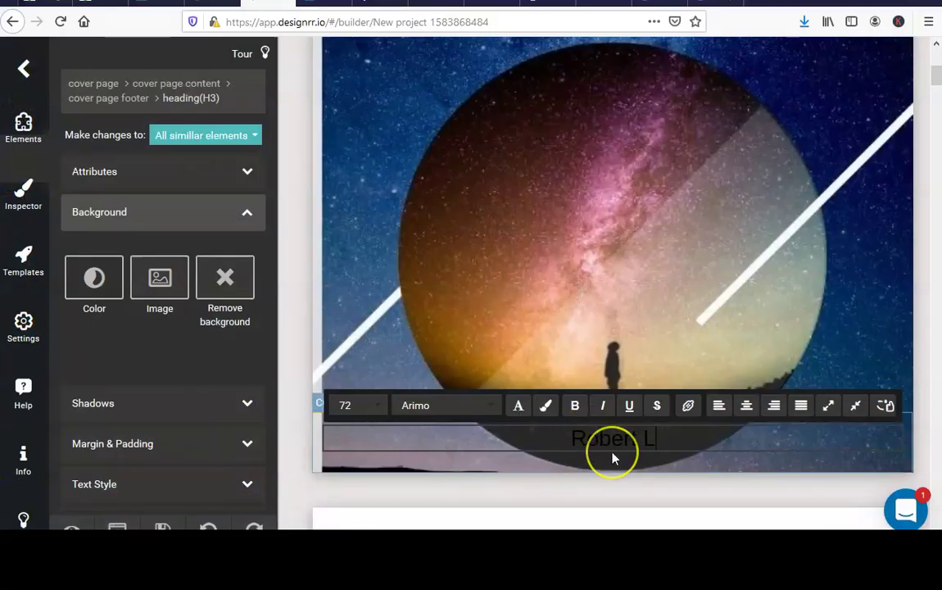
triple_click(565, 434)
click(545, 405)
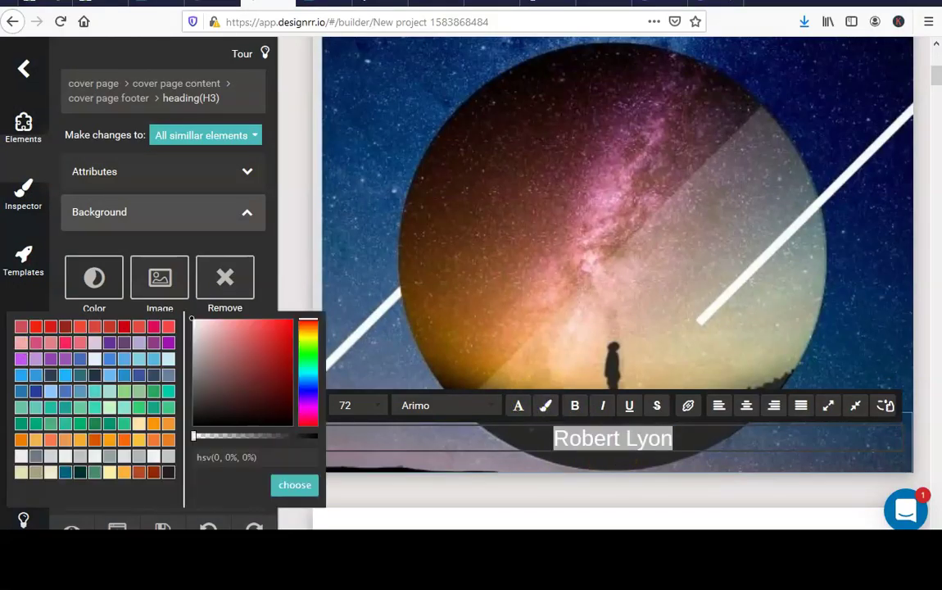
click(115, 462)
click(422, 297)
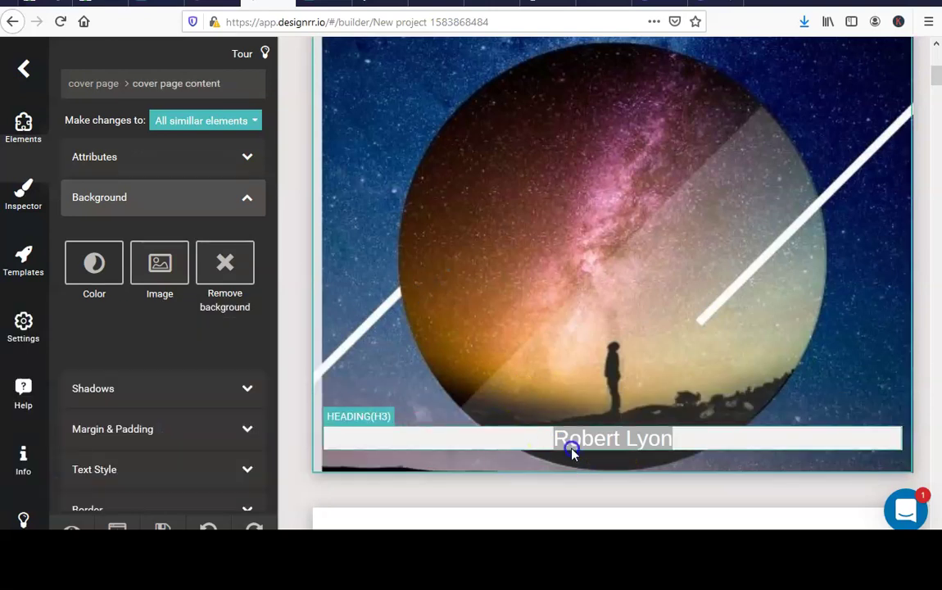
click(579, 441)
Replace the bottom heading text with 'Evergreen Tactics'.
triple_click(352, 450)
text(eve)
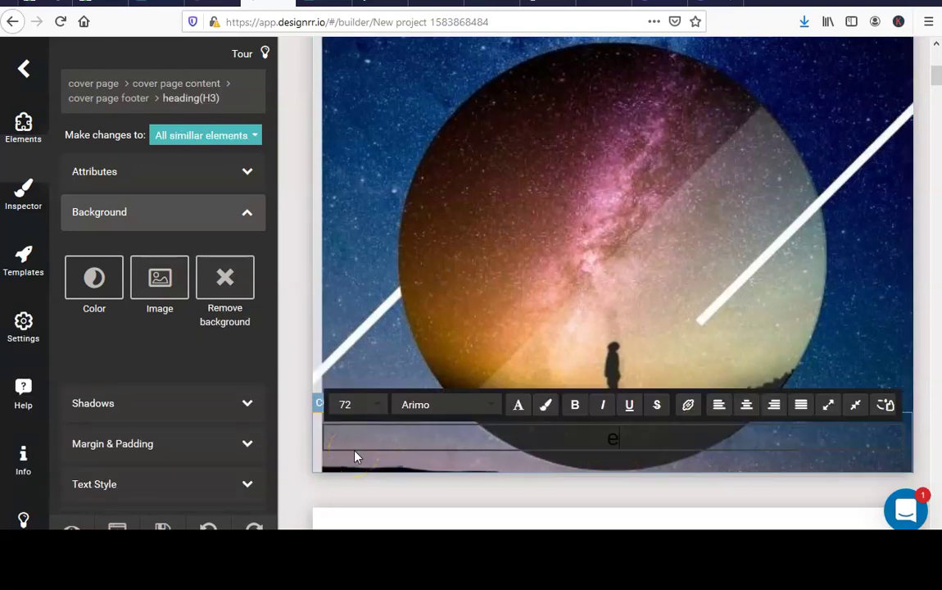
text(rgreen Tactics)
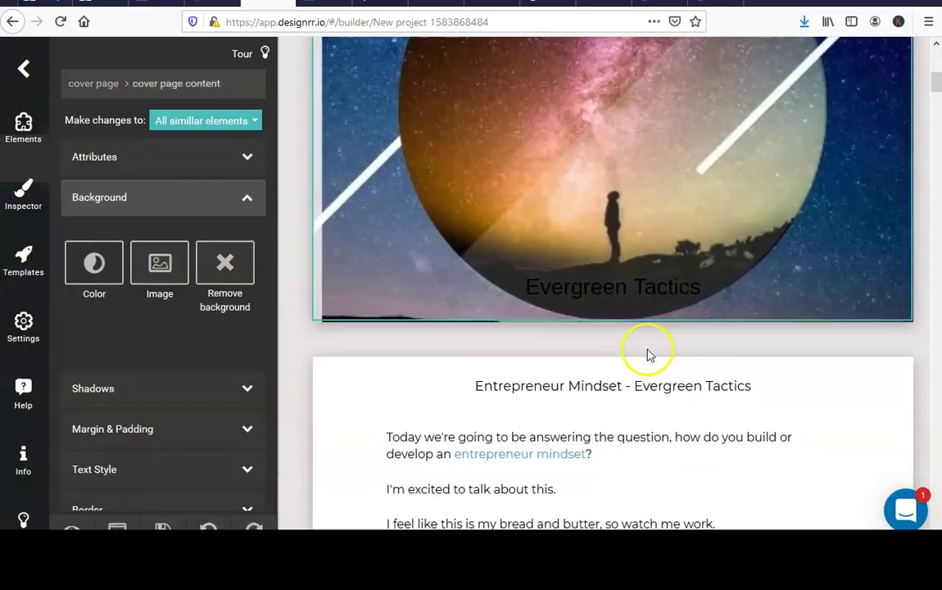
scroll(647, 355, down, 20)
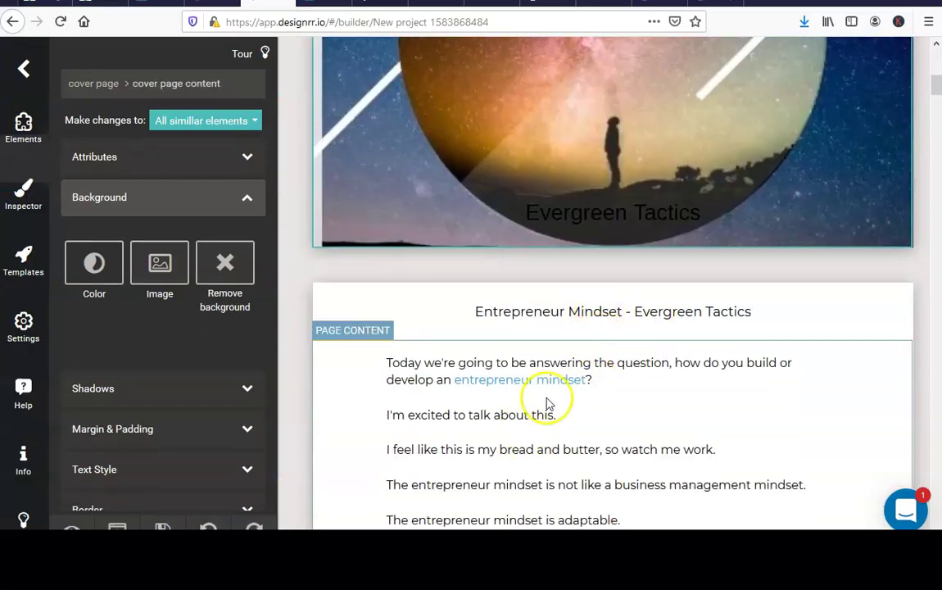
scroll(631, 371, down, 15)
scroll(168, 393, down, 2)
Save the project, export a PDF titled 'Entrepreneur Mindset', and open the generated file.
click(163, 520)
click(117, 527)
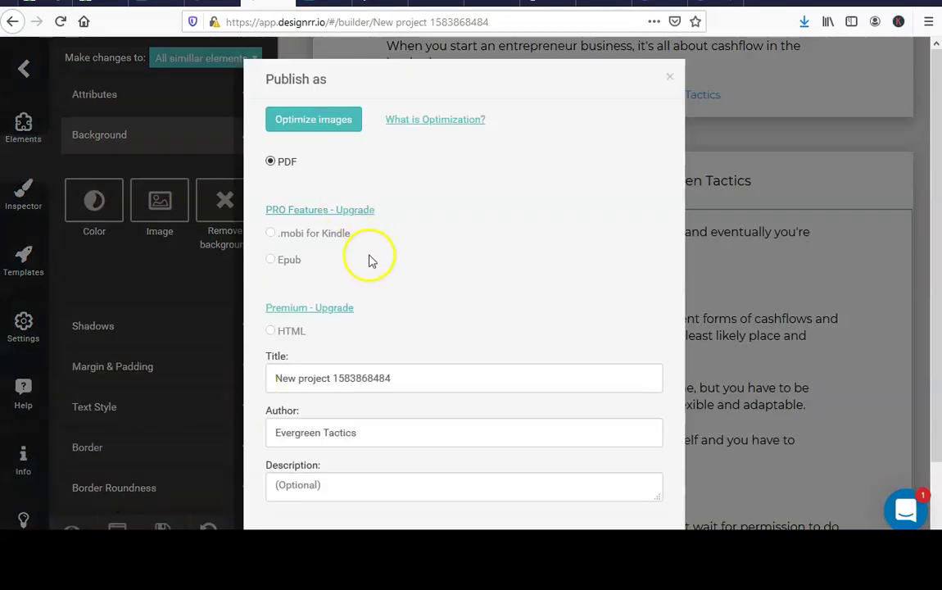
drag(426, 379, 240, 366)
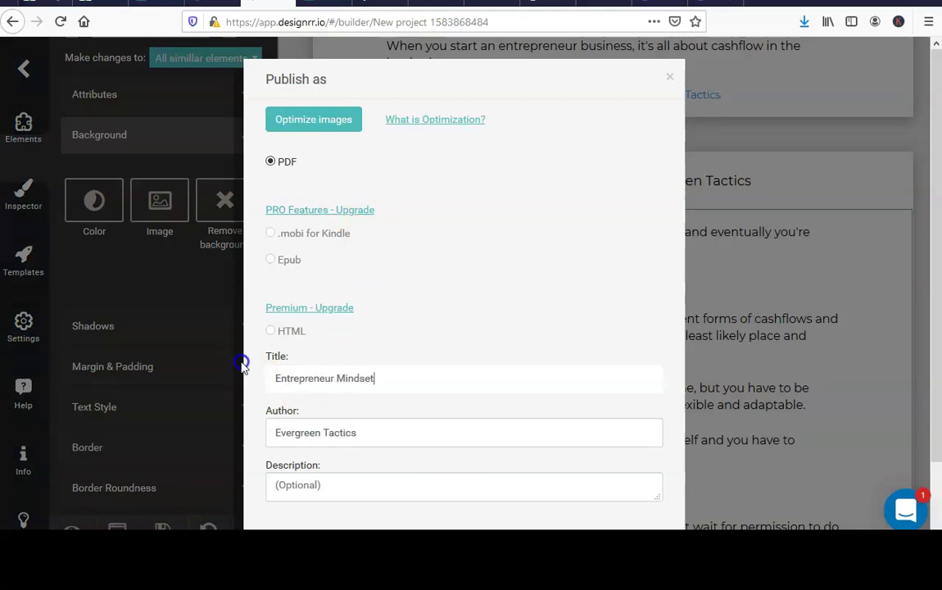
scroll(245, 366, down, 2)
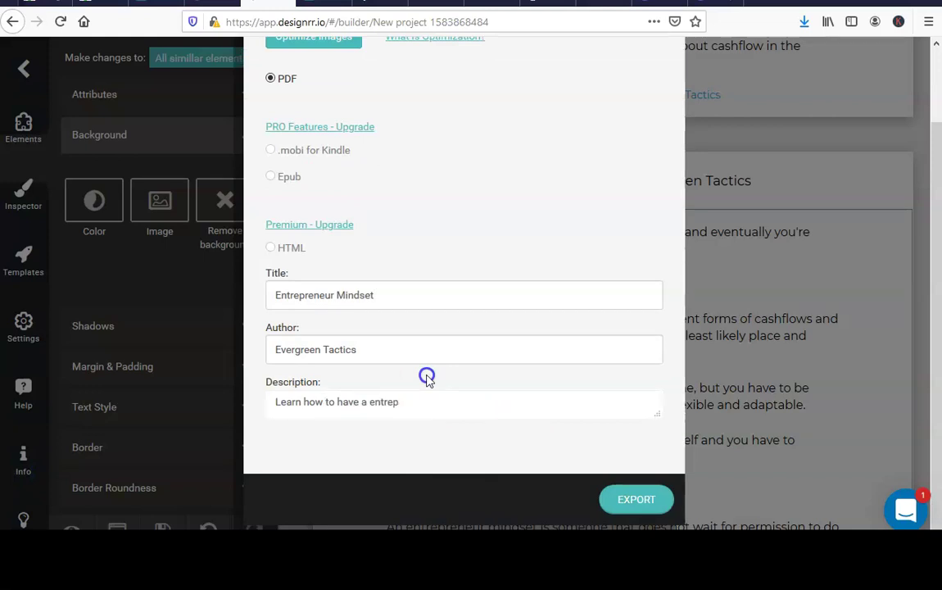
click(629, 499)
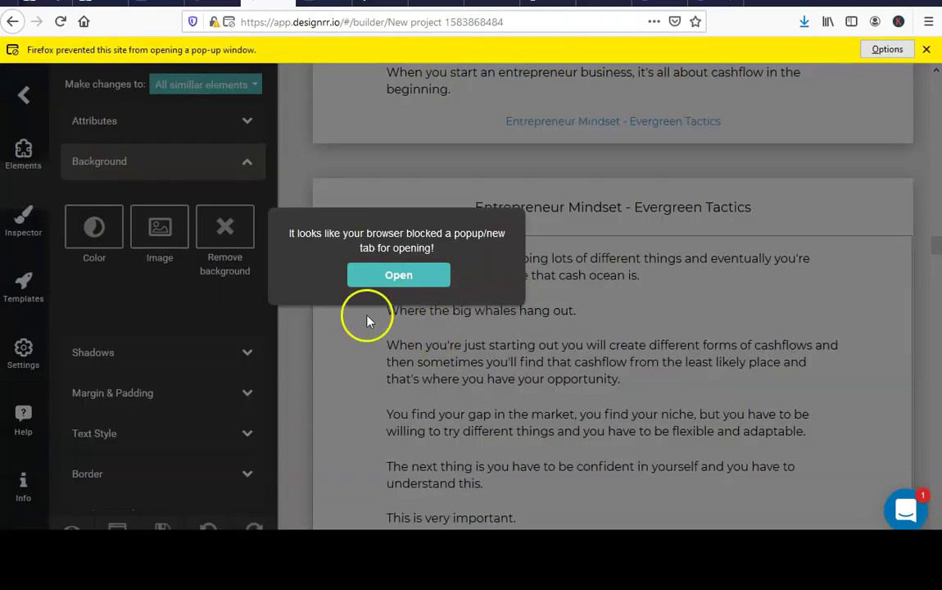
click(395, 276)
Close the PDF tab and open the Media Manager for the cover page background image.
scroll(732, 308, down, 3)
scroll(571, 267, down, 20)
key(ctrl+w)
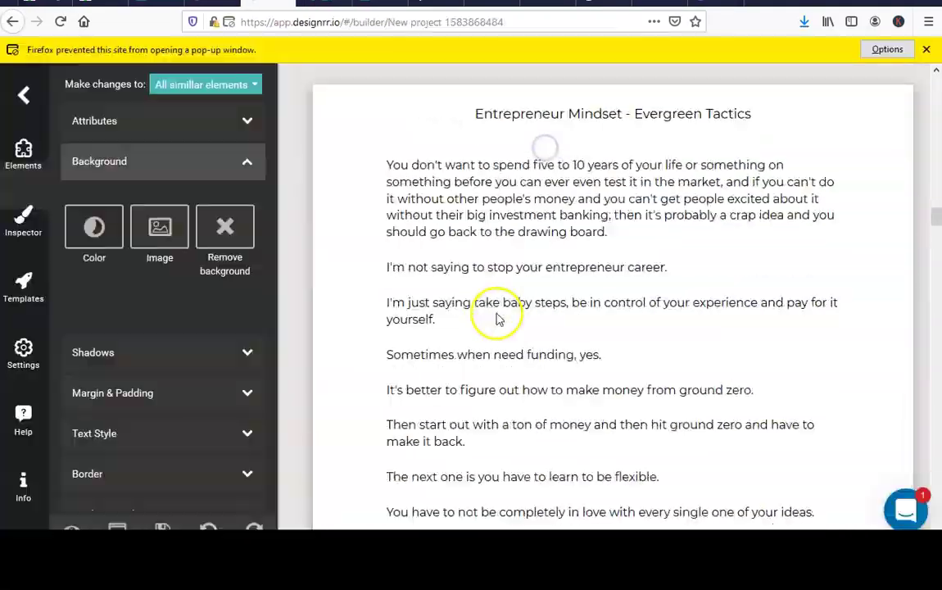
scroll(498, 319, up, 15)
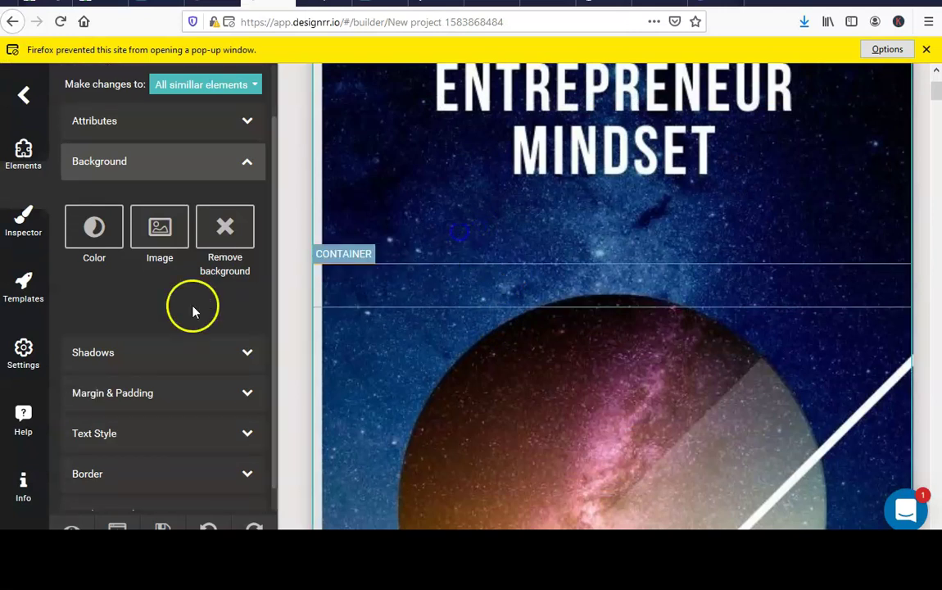
click(133, 126)
scroll(246, 133, up, 2)
click(172, 272)
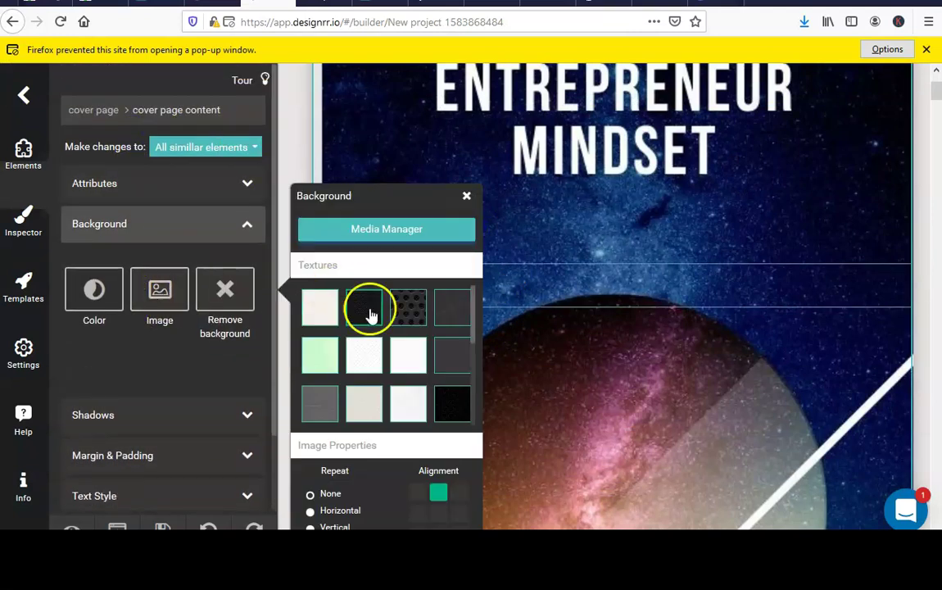
scroll(400, 378, down, 2)
click(385, 226)
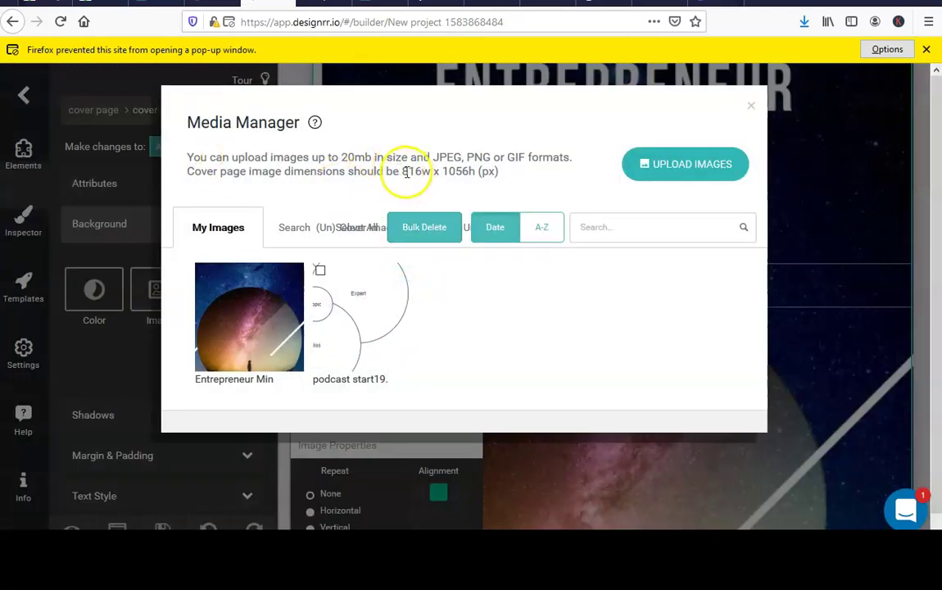
Download the Canva cover as a PNG, dismissing the Pro offer.
click(423, 173)
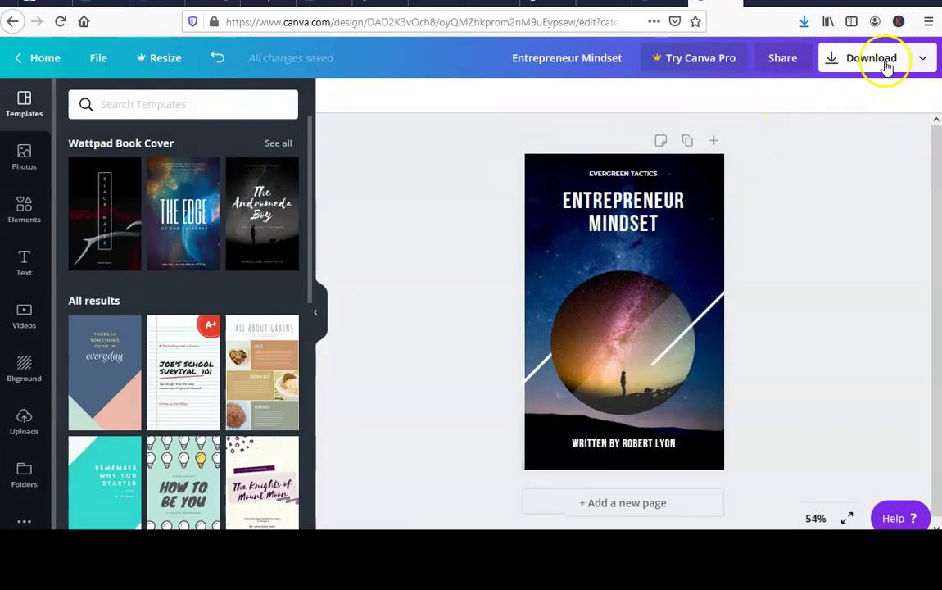
click(884, 66)
click(818, 80)
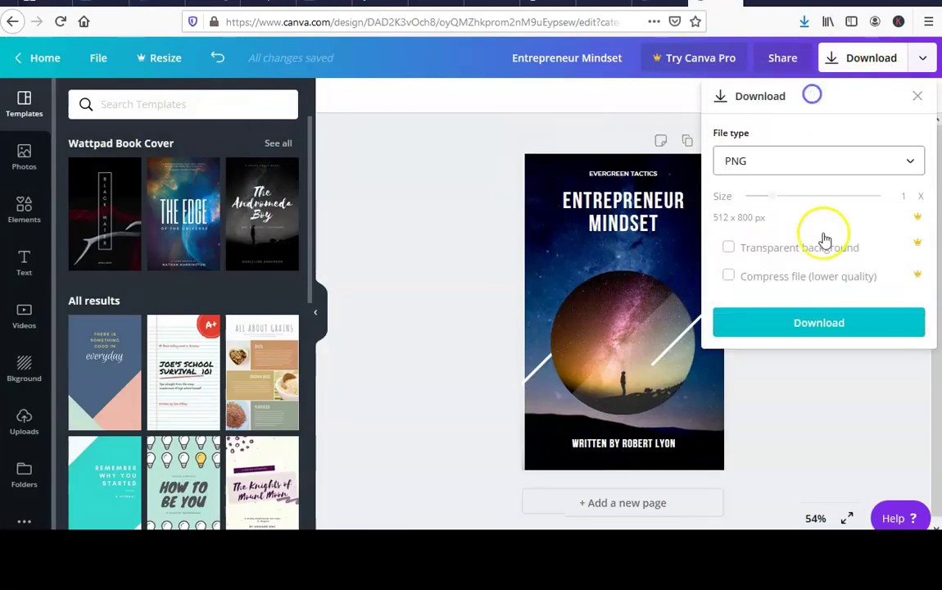
click(777, 203)
click(879, 89)
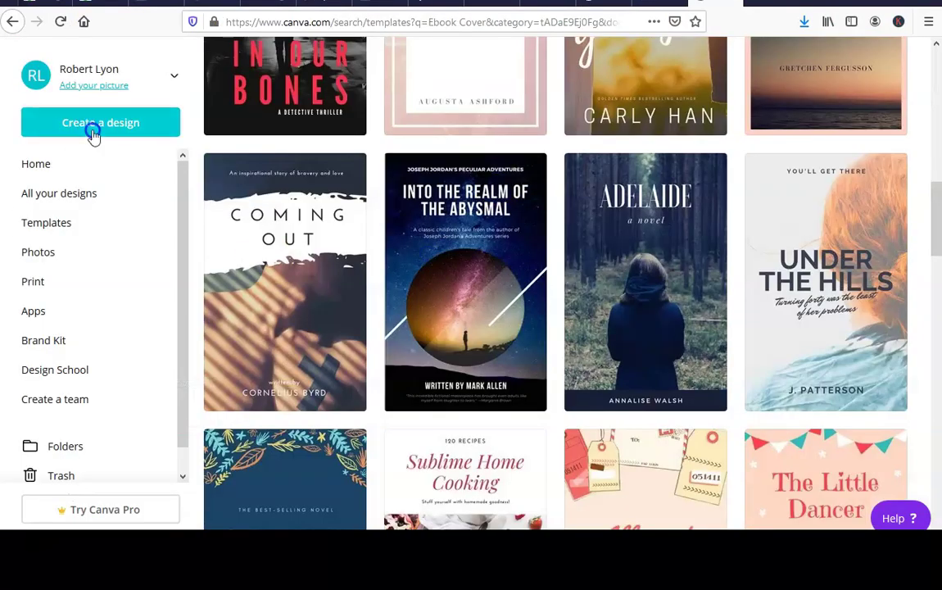
Create a new custom-size Canva design of 816 × 1056 px.
click(93, 131)
click(101, 223)
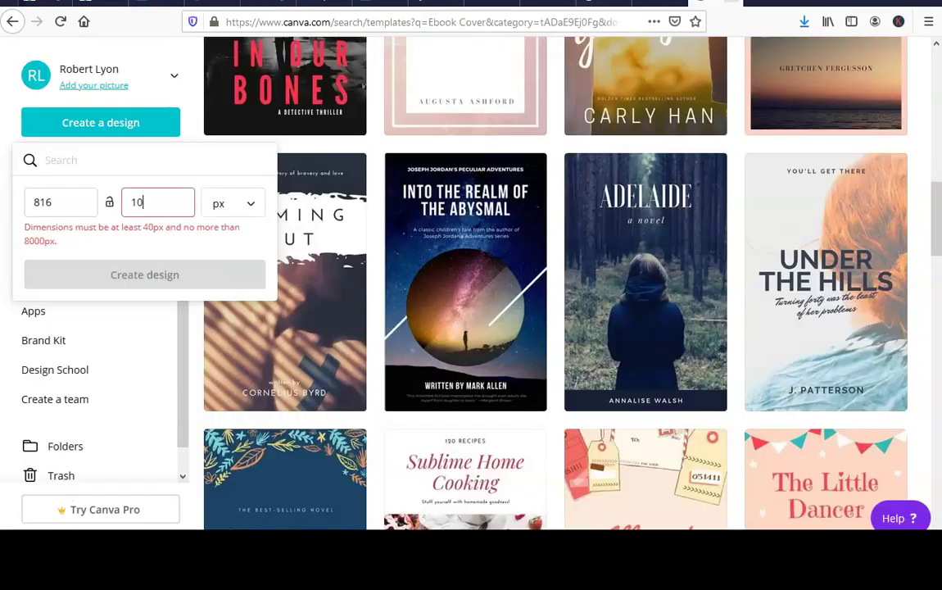
text(56)
click(123, 250)
scroll(168, 269, down, 15)
scroll(216, 274, down, 6)
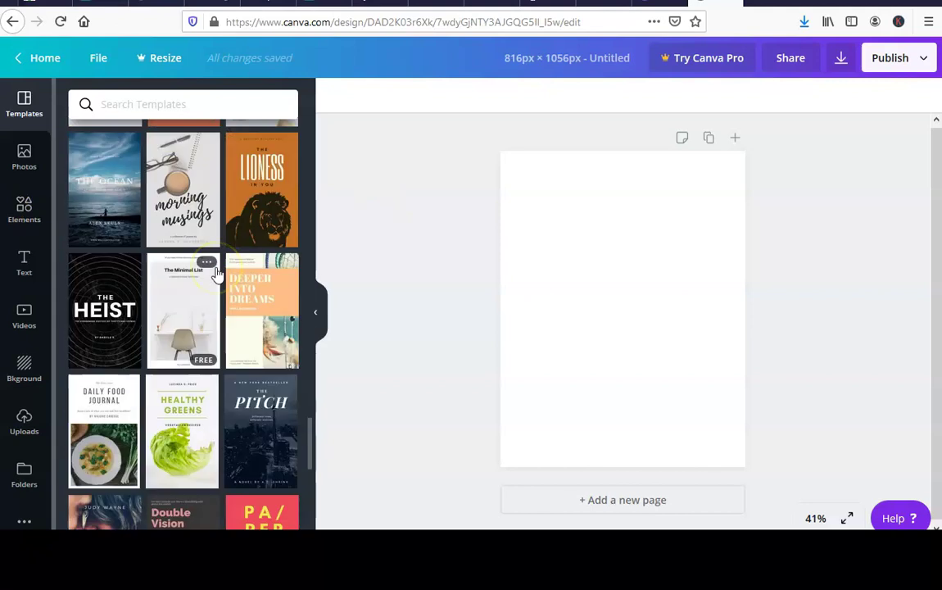
Apply the Robots in Lightspeed template and retitle it ENTREPRENEUR MINDSET on a widened box.
scroll(248, 269, up, 3)
click(105, 340)
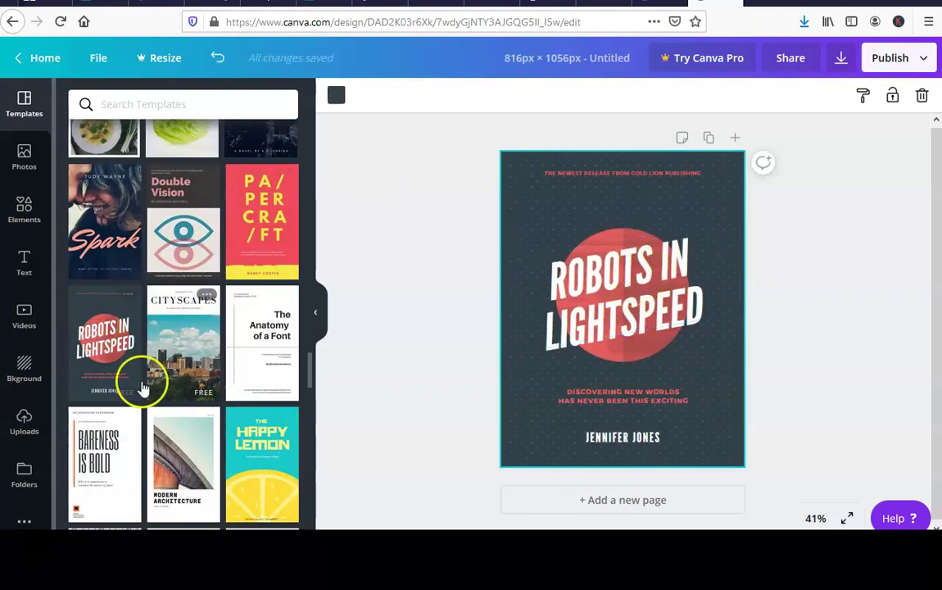
scroll(122, 421, down, 5)
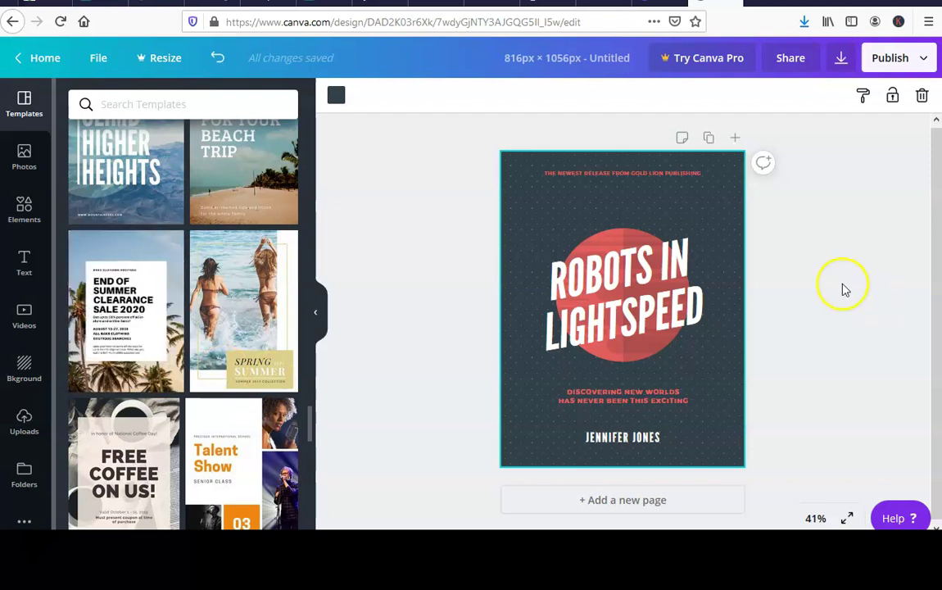
scroll(168, 305, down, 5)
scroll(168, 305, down, 12)
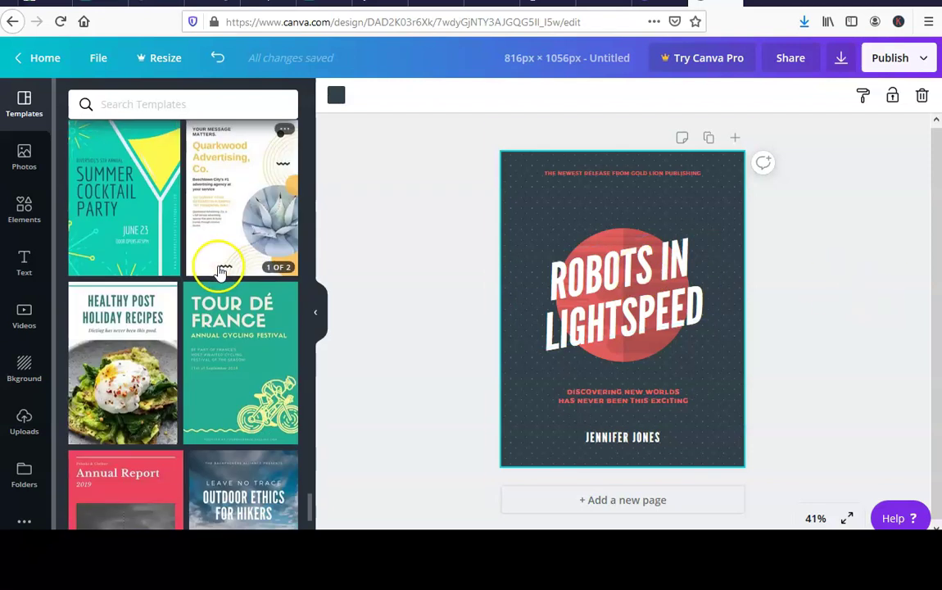
double_click(624, 324)
key(BackSpace)
key(BackSpace)
key(BackSpace)
key(BackSpace)
key(BackSpace)
key(BackSpace)
key(BackSpace)
key(BackSpace)
key(BackSpace)
key(BackSpace)
key(BackSpace)
key(BackSpace)
key(BackSpace)
key(BackSpace)
key(BackSpace)
key(BackSpace)
key(BackSpace)
text(ENTREPRENEUR)
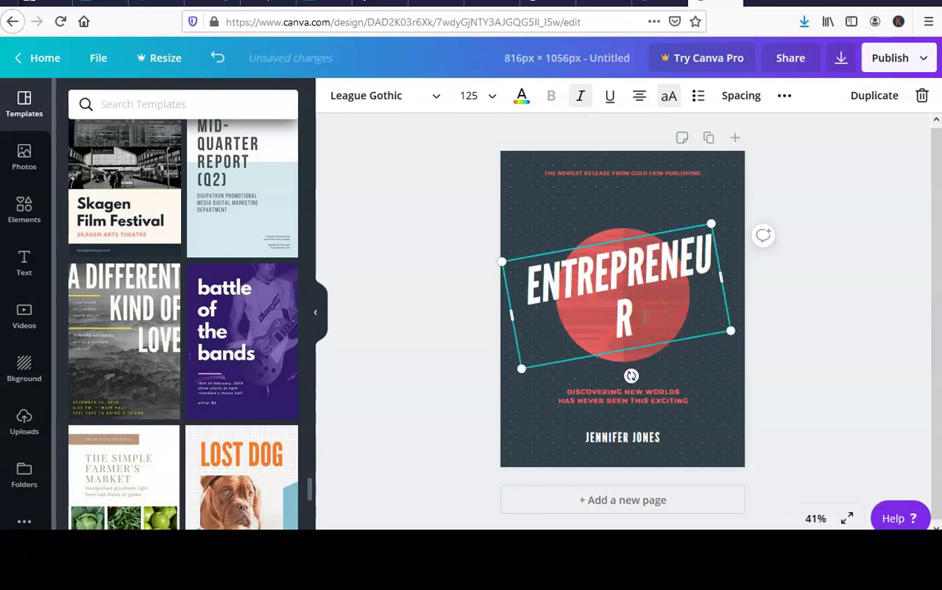
text( MINDSET)
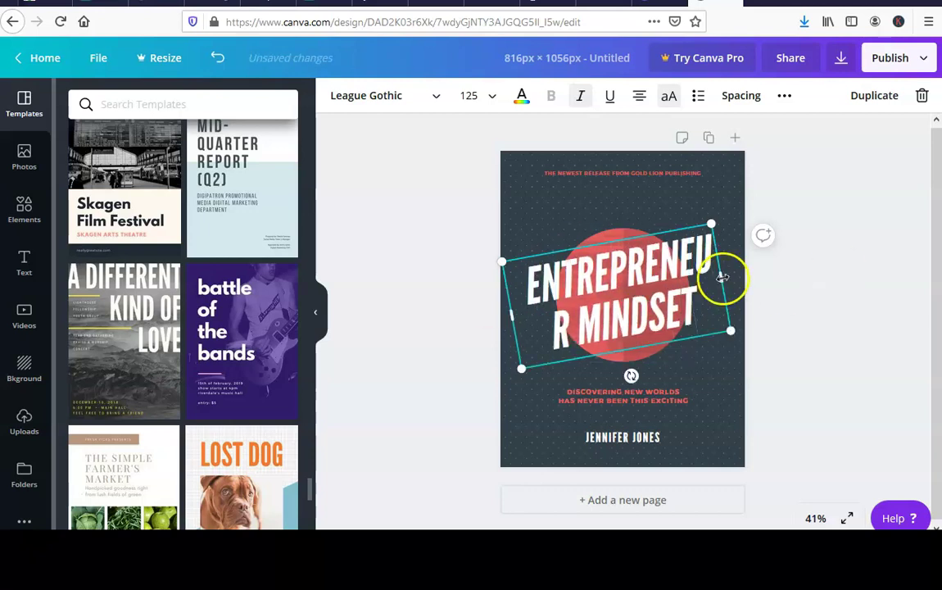
drag(722, 277, 721, 353)
Change the top tagline to EVERGREEN TACTICS and the subtitle to DISCOVERING NEW ENTREPRENEUR MINDSETS.
click(672, 192)
click(672, 192)
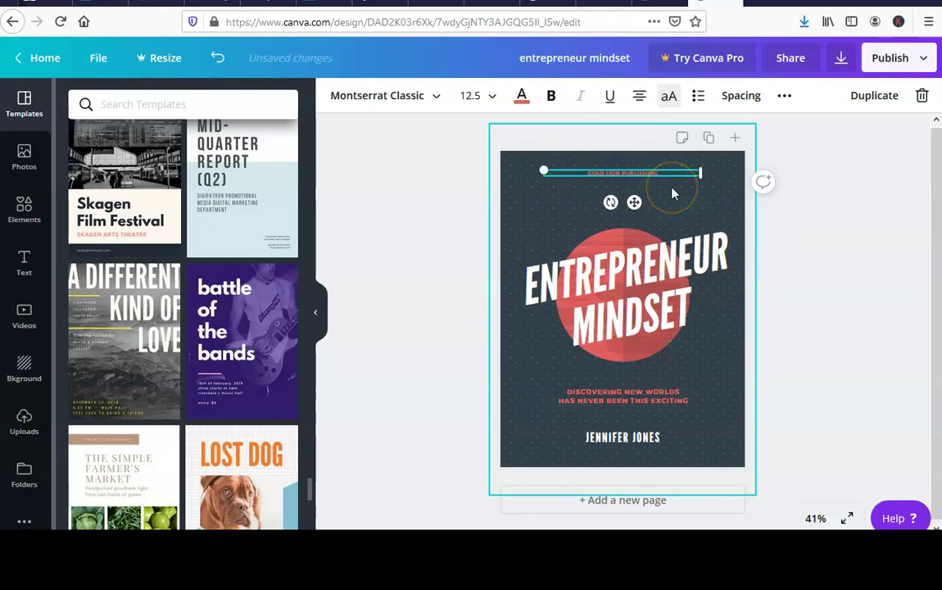
text(EVERGREEN TACTICS)
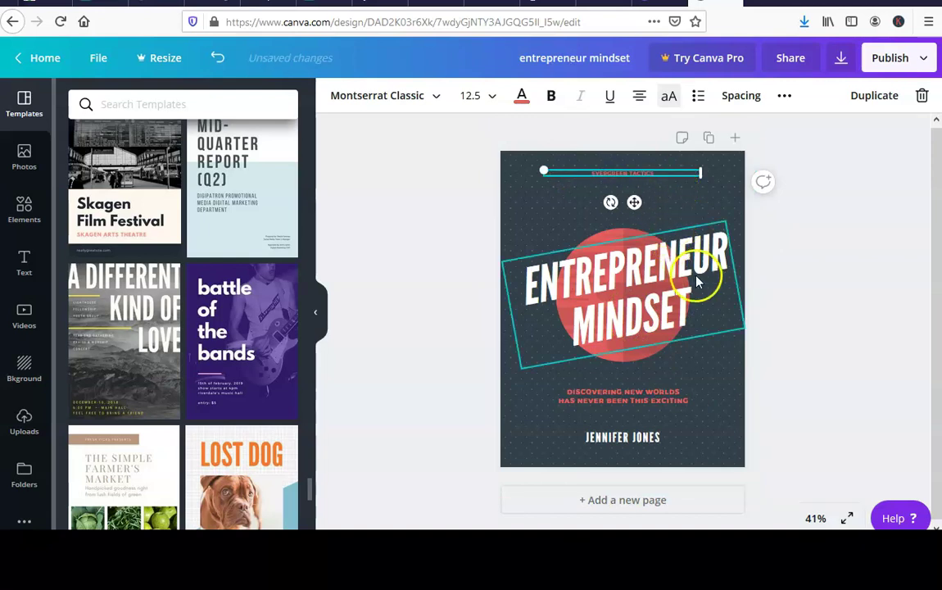
click(616, 438)
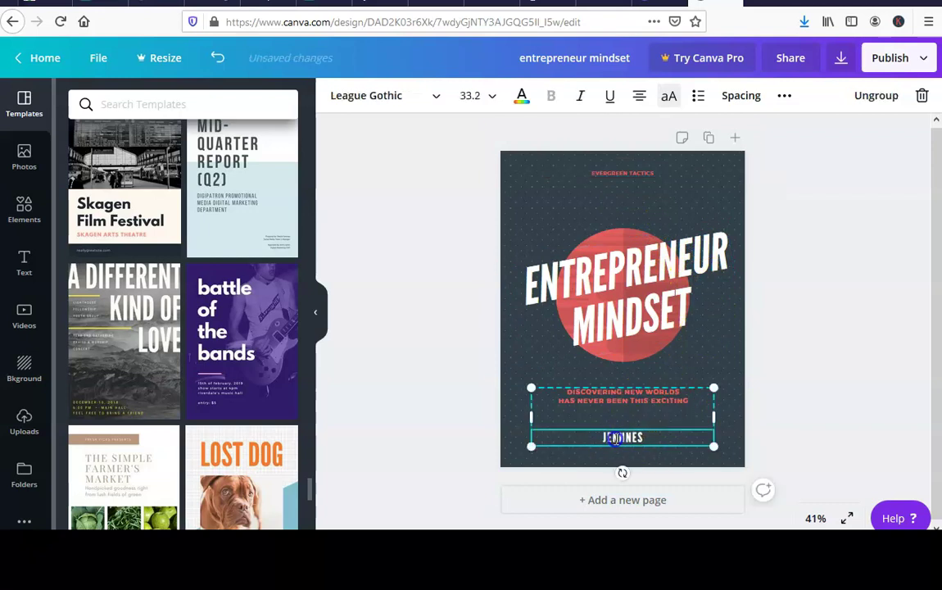
click(647, 392)
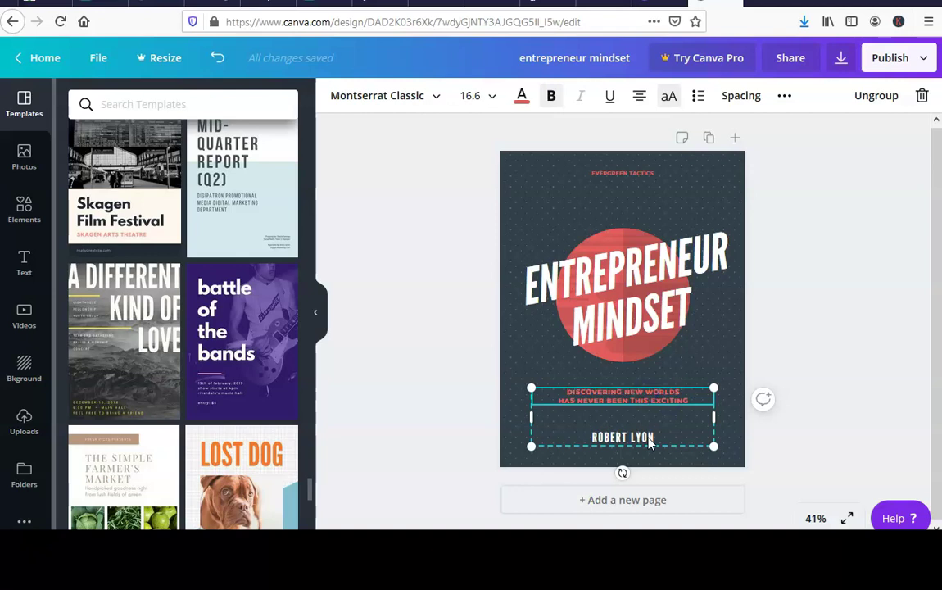
text(ENTREPRENEUR MINDSETS)
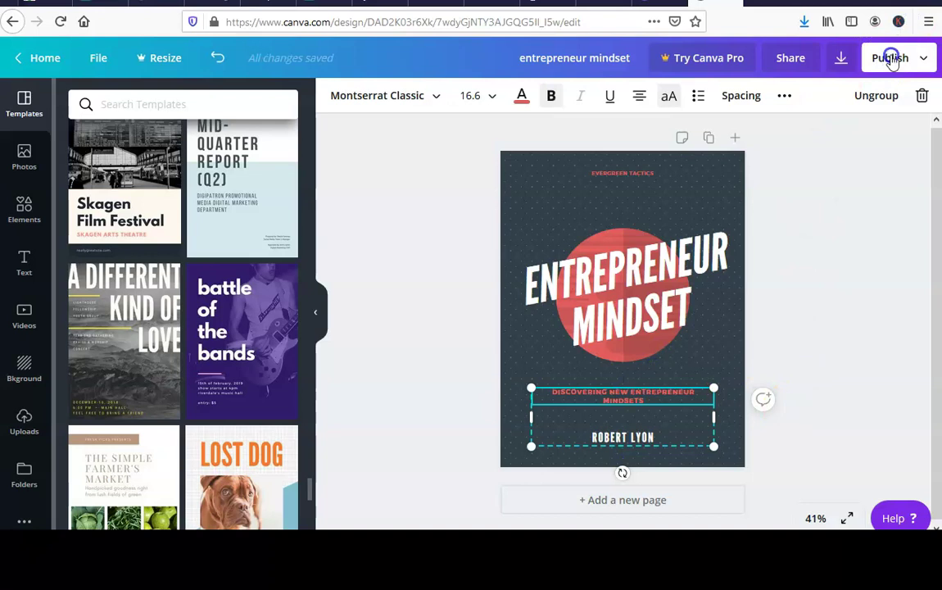
Download the finished cover from the publishing options.
click(891, 59)
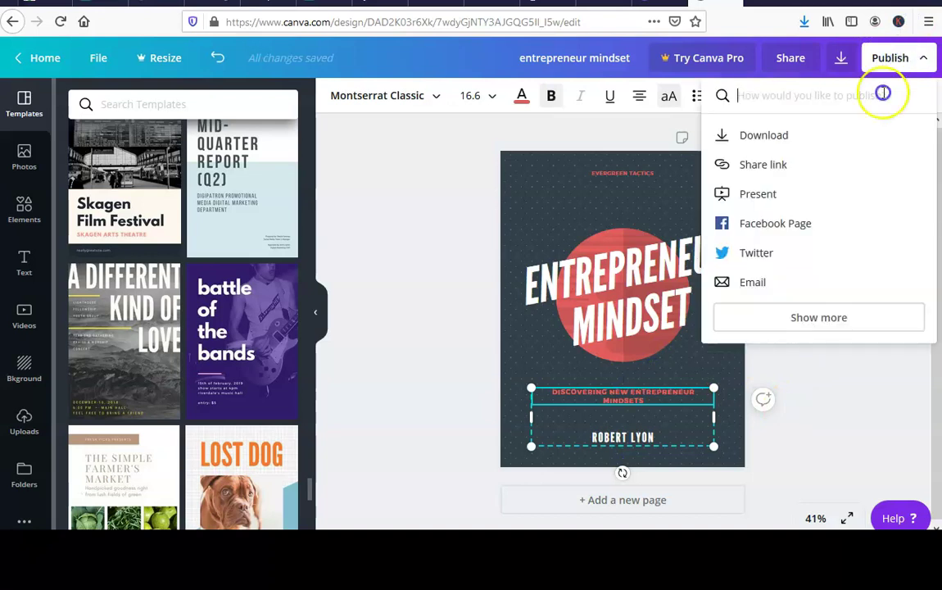
click(763, 134)
click(829, 321)
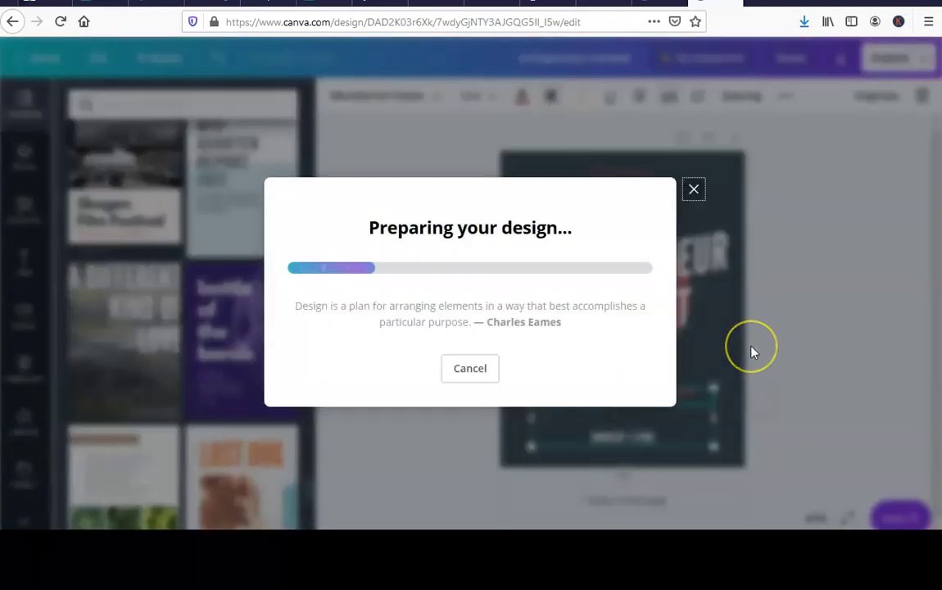
Upload the downloaded Canva cover PNG from Downloads through Designrr's Media Manager.
click(550, 335)
click(525, 234)
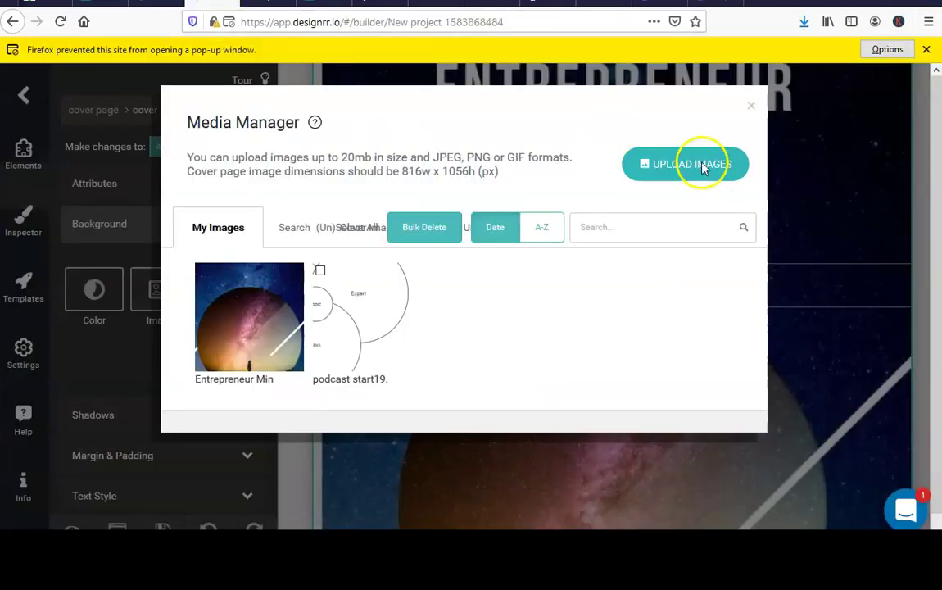
click(701, 167)
double_click(194, 99)
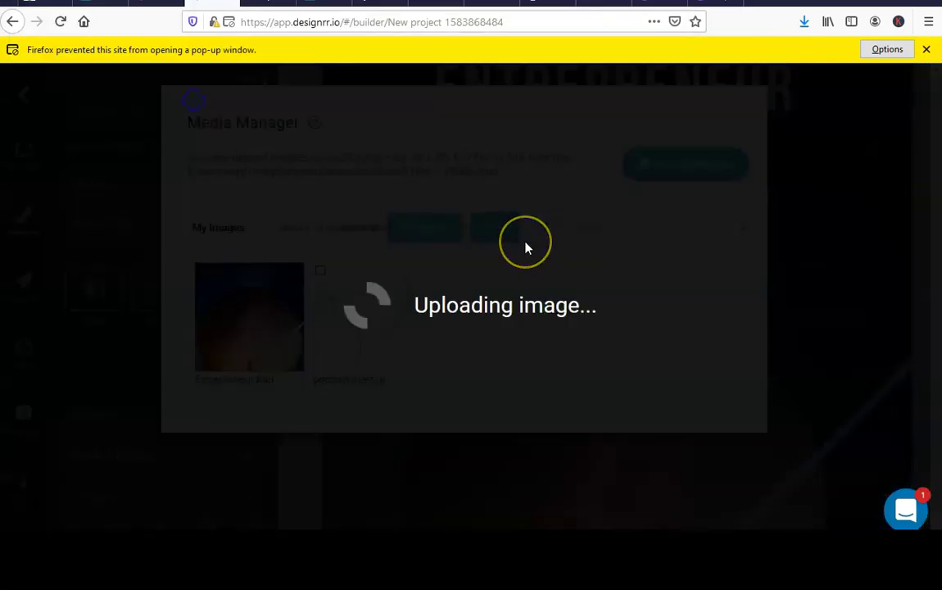
scroll(673, 273, down, 5)
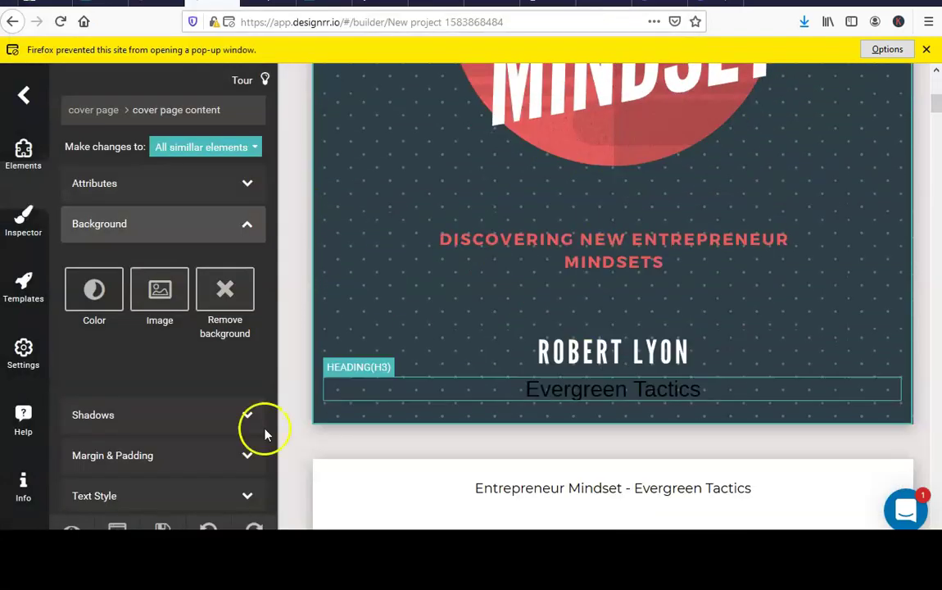
Save the Designrr project with the new Entrepreneur Mindset cover image.
click(163, 528)
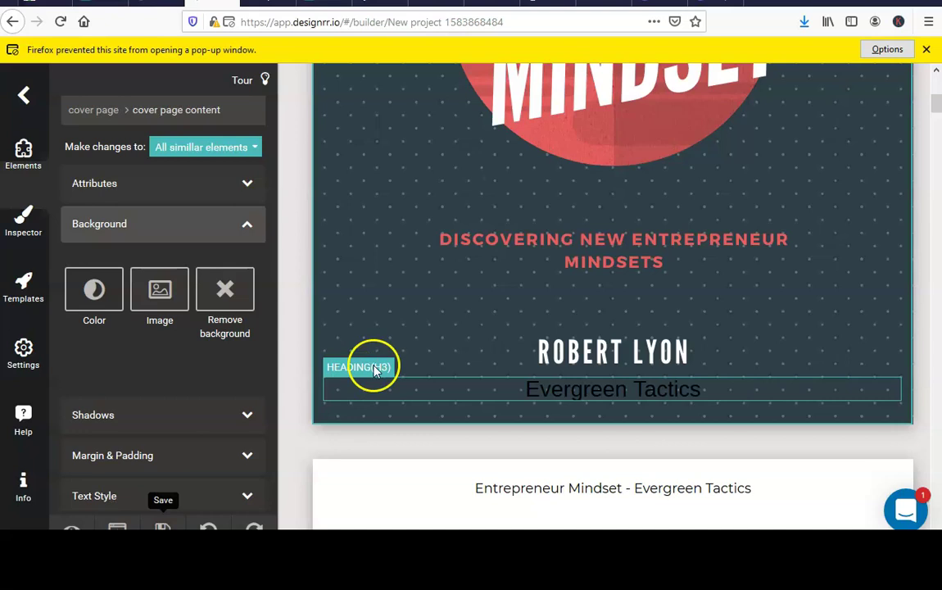
drag(614, 385, 639, 130)
scroll(641, 215, down, 5)
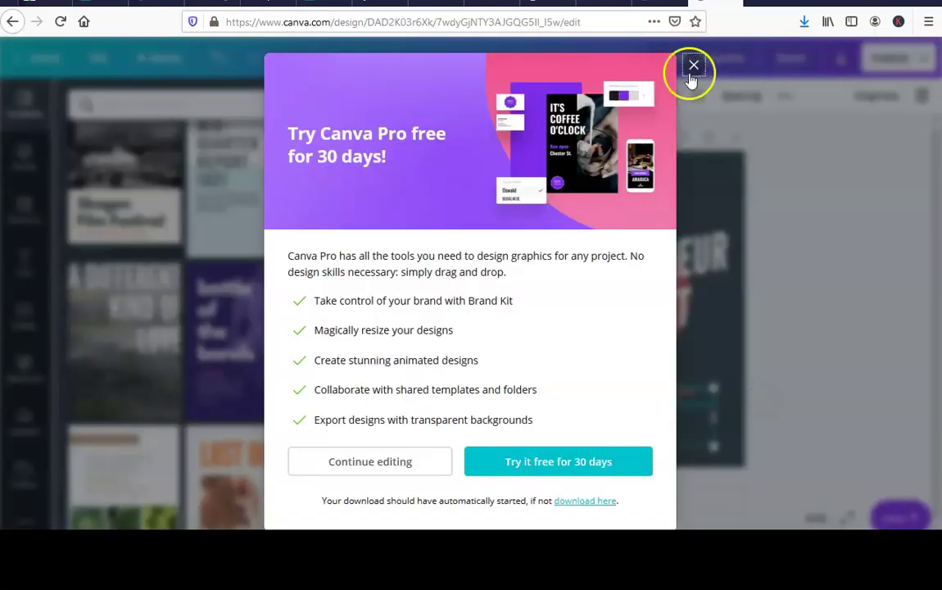
Dismiss the upgrade offer and recolour the red circle behind the title dark green.
click(693, 65)
click(522, 203)
click(436, 209)
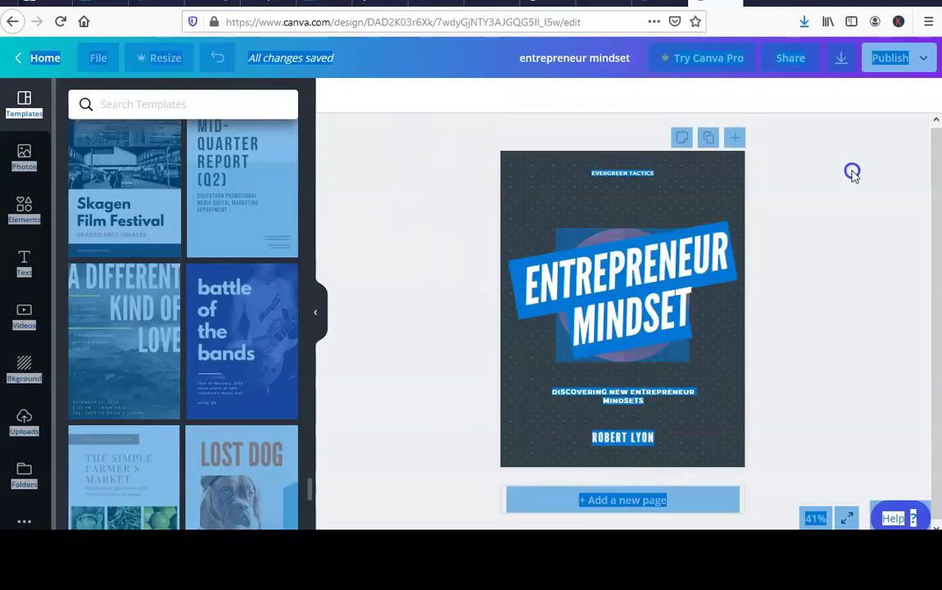
click(561, 273)
click(407, 95)
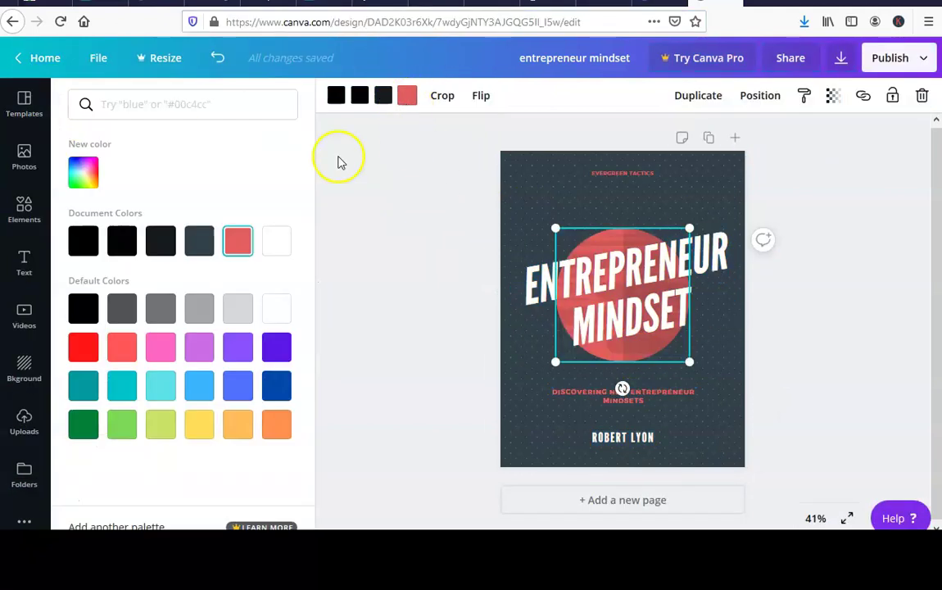
click(96, 428)
Make the EVERGREEN TACTICS tagline and the subtitle-and-author text green.
click(626, 174)
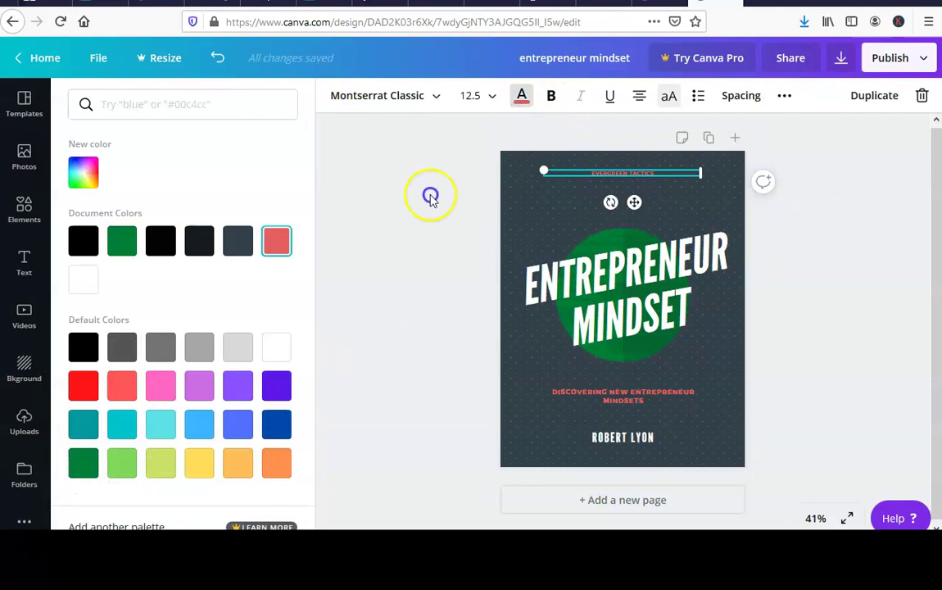
click(620, 395)
click(521, 102)
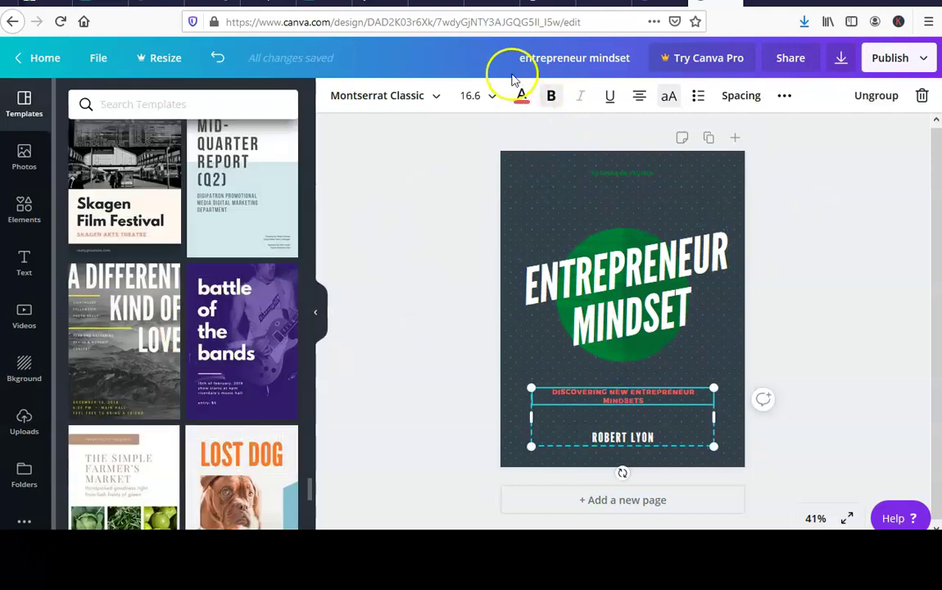
click(521, 95)
click(116, 242)
click(385, 267)
Download the updated green cover as a PNG and close the upgrade offer.
click(890, 58)
click(808, 139)
click(800, 328)
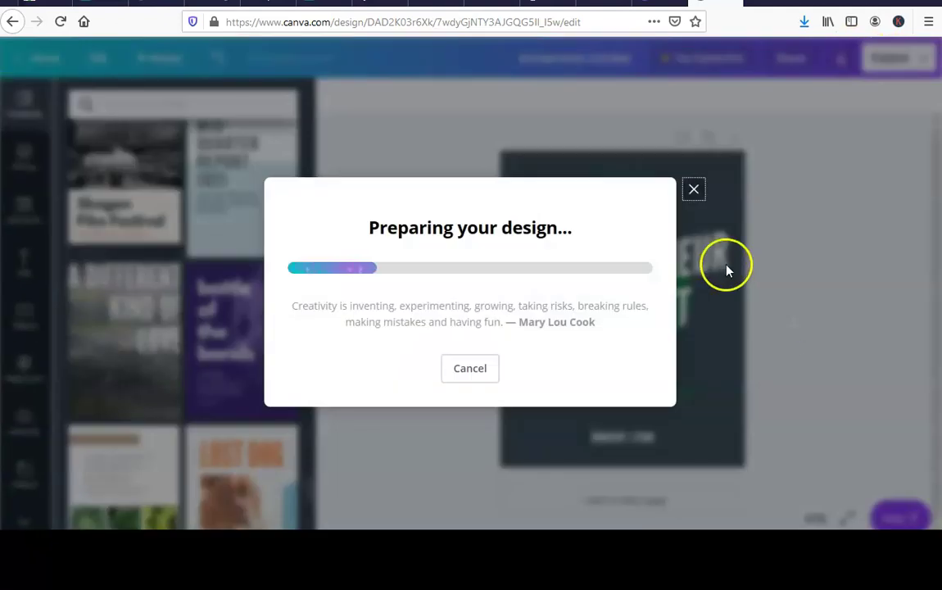
key(Return)
click(693, 65)
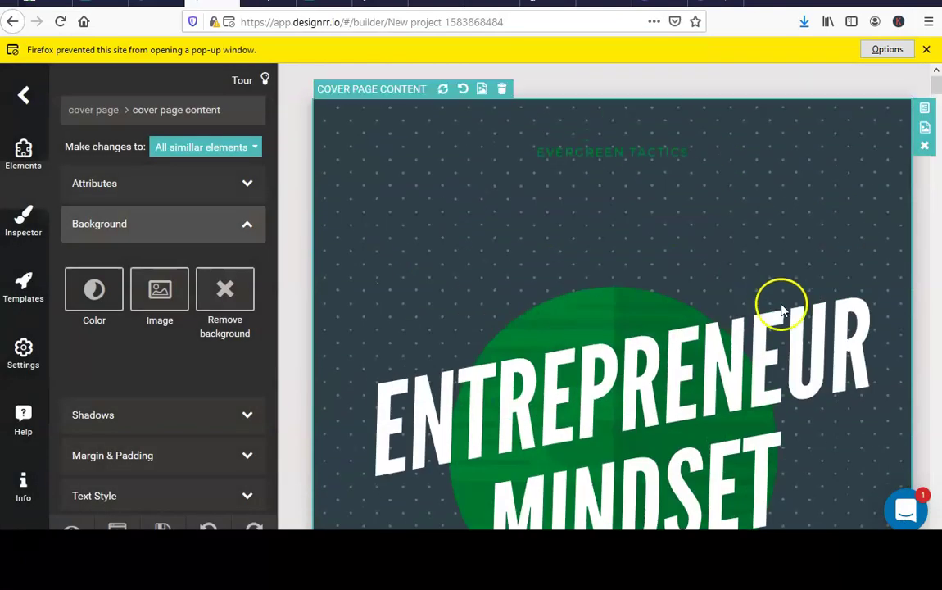
Export the ebook from Publish as a PDF with its title and author filled in.
scroll(752, 142, down, 4)
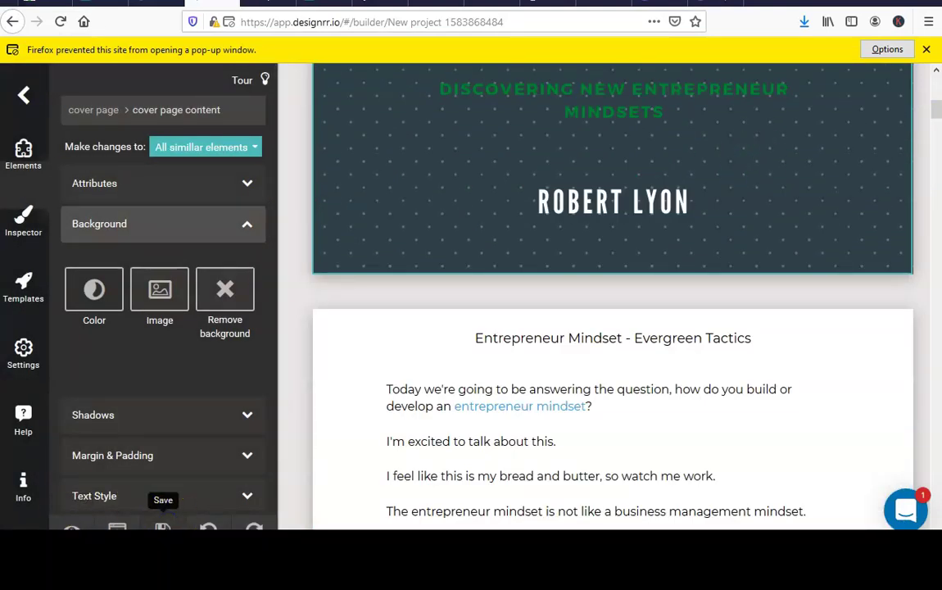
click(117, 527)
scroll(464, 255, down, 2)
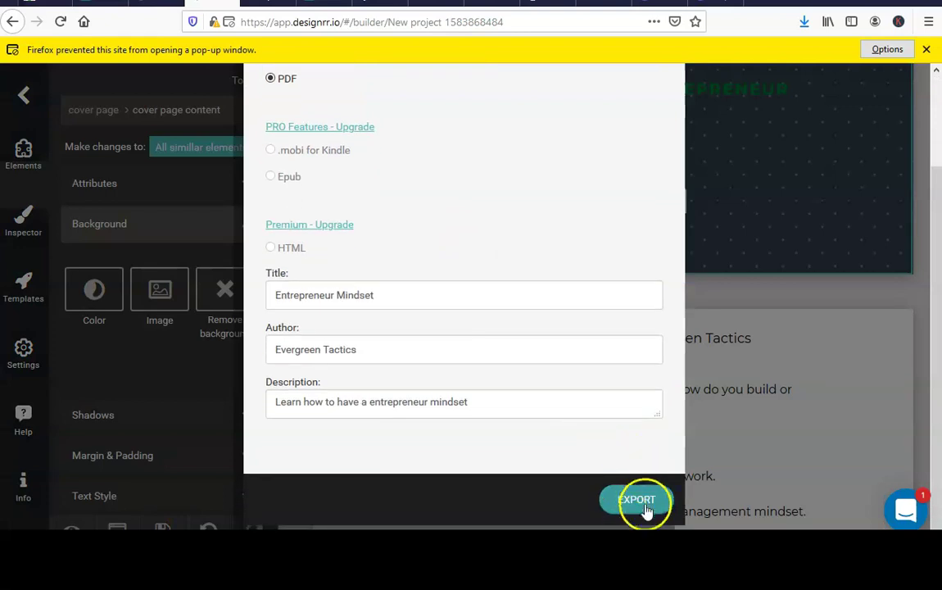
click(642, 500)
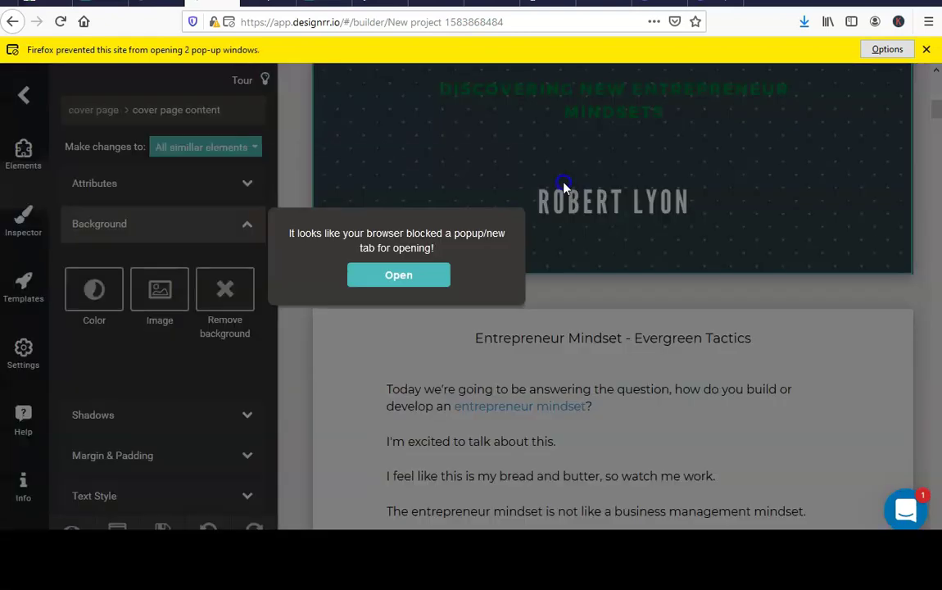
Open the exported 14-page PDF from the blocked-tab notice and review its pages through page 10.
click(399, 277)
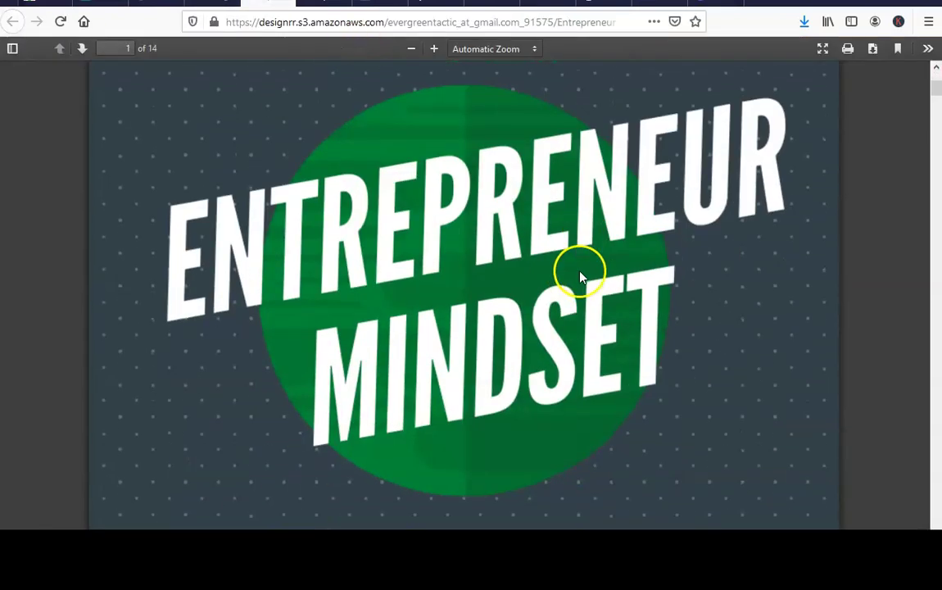
scroll(527, 330, down, 5)
scroll(527, 330, up, 8)
scroll(515, 236, down, 20)
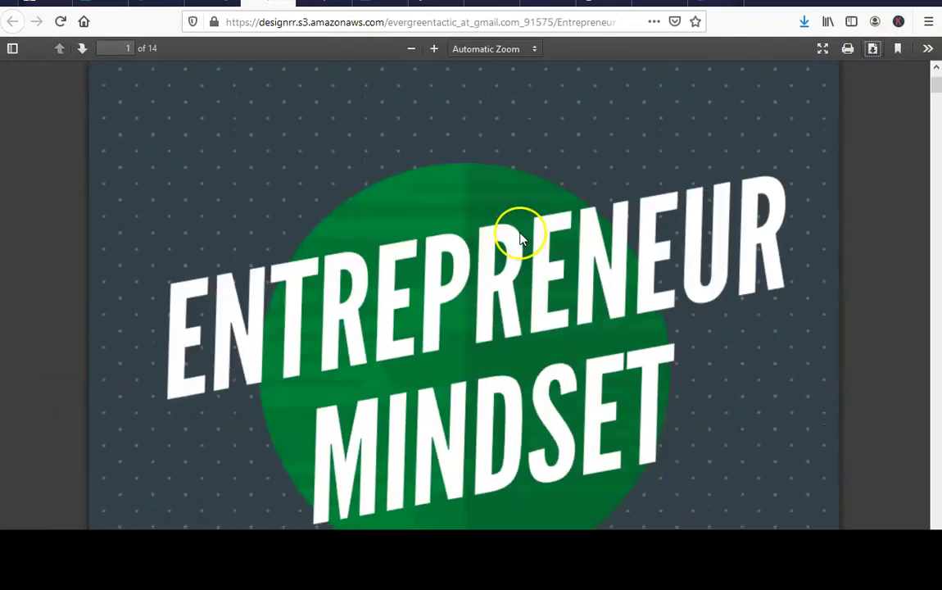
scroll(463, 283, down, 20)
scroll(462, 286, down, 10)
scroll(538, 235, down, 3)
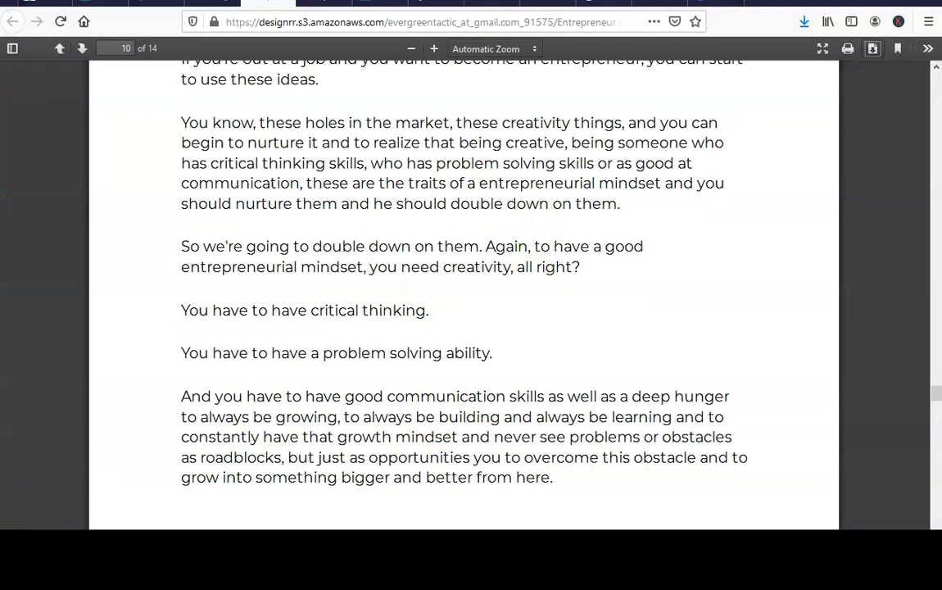